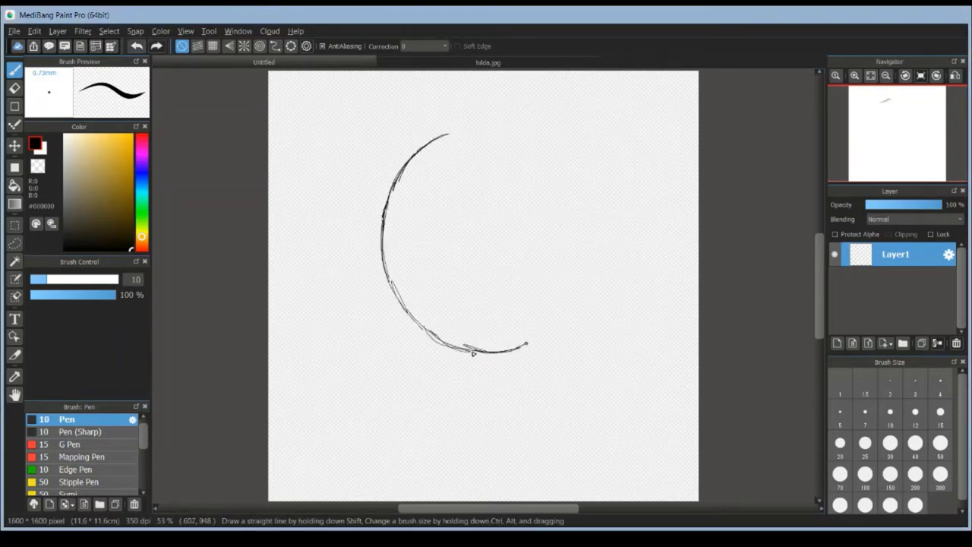
- Sketch a rough head circle and reinforce its outline all around
mouse_move(414, 155)
mouse_down()
mouse_move(547, 133)
mouse_move(611, 266)
mouse_up()
drag(611, 228, 524, 349)
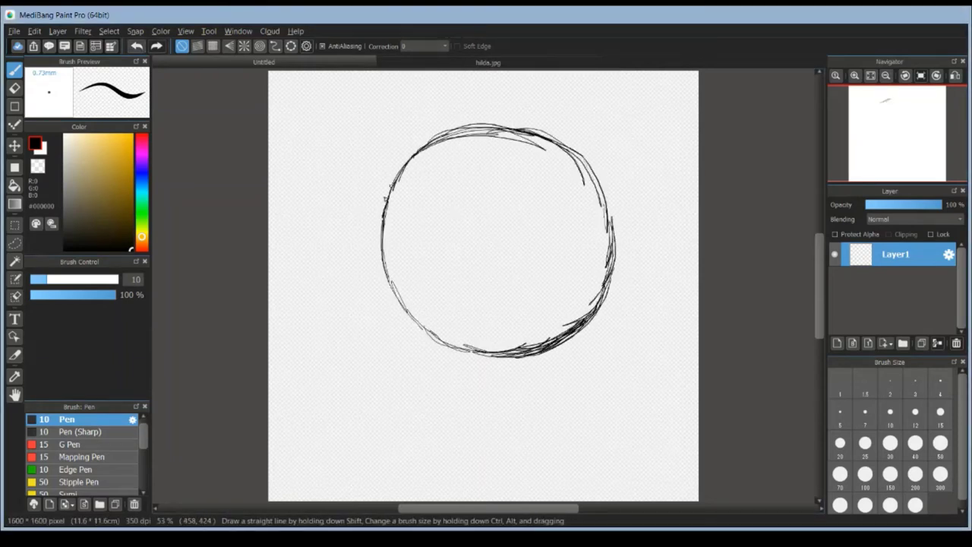
drag(384, 216, 487, 129)
mouse_move(395, 190)
mouse_down()
mouse_move(577, 152)
mouse_move(615, 213)
mouse_up()
drag(600, 175, 619, 255)
drag(555, 129, 607, 182)
mouse_move(607, 217)
mouse_down()
mouse_move(621, 296)
mouse_move(577, 322)
mouse_up()
drag(380, 198, 383, 270)
mouse_move(384, 235)
mouse_down()
mouse_move(441, 346)
mouse_move(531, 363)
mouse_up()
drag(384, 213, 437, 145)
drag(391, 186, 553, 122)
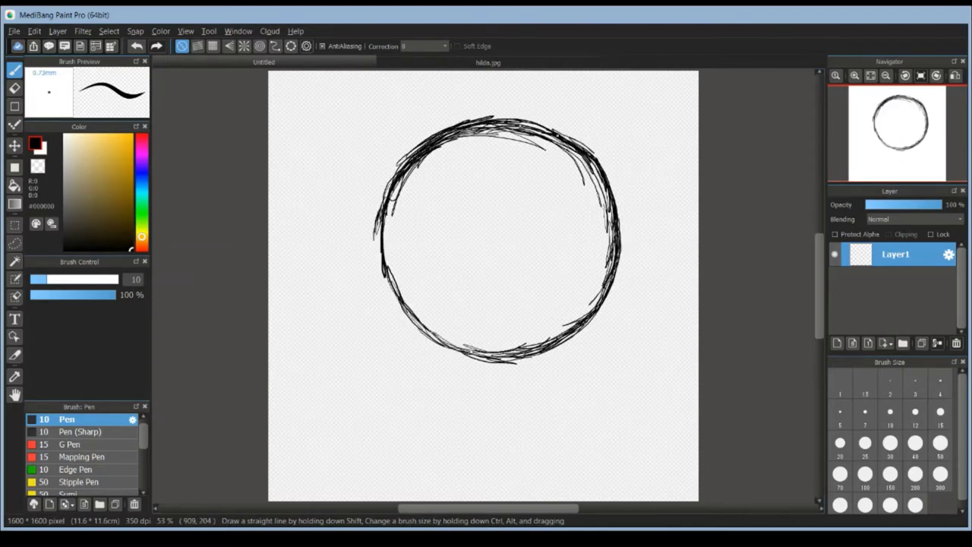
mouse_move(577, 151)
mouse_down()
mouse_move(607, 205)
mouse_move(612, 300)
mouse_up()
drag(387, 231, 425, 334)
drag(391, 273, 501, 361)
drag(441, 349, 509, 363)
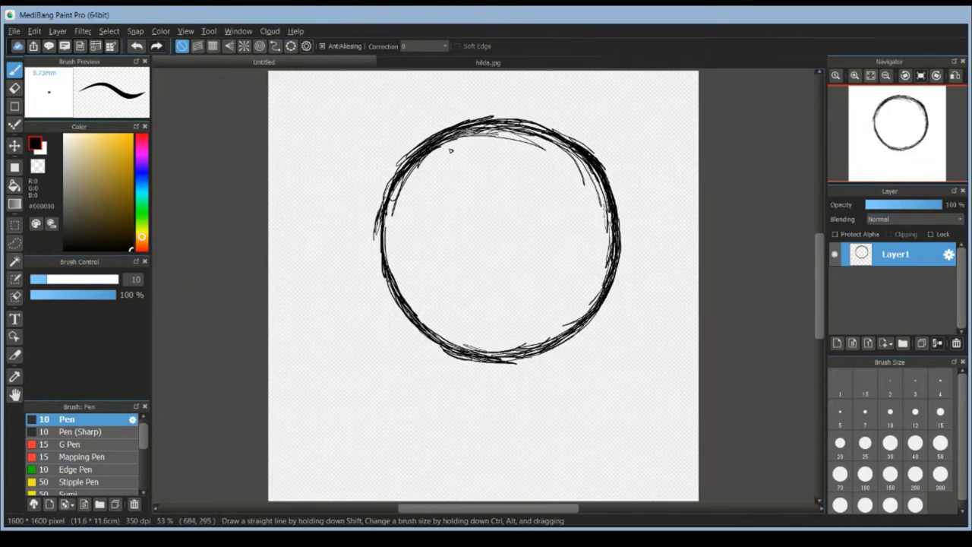
- Draw a vertical centre guide line through the head
drag(447, 136, 439, 319)
drag(442, 205, 459, 464)
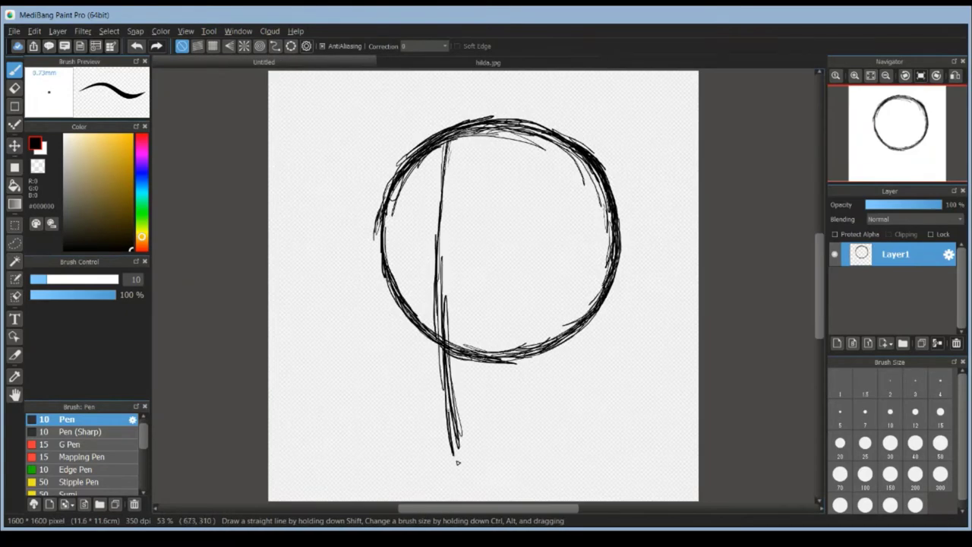
drag(448, 350, 456, 475)
mouse_move(384, 262)
mouse_down()
mouse_move(379, 334)
mouse_move(448, 391)
mouse_move(569, 334)
mouse_move(627, 203)
mouse_move(573, 308)
mouse_up()
- Rough in the jaw, right cheek curve, nose and the ear
mouse_move(439, 298)
mouse_down()
mouse_move(442, 384)
mouse_move(547, 379)
mouse_up()
drag(486, 384, 573, 319)
drag(574, 364, 562, 285)
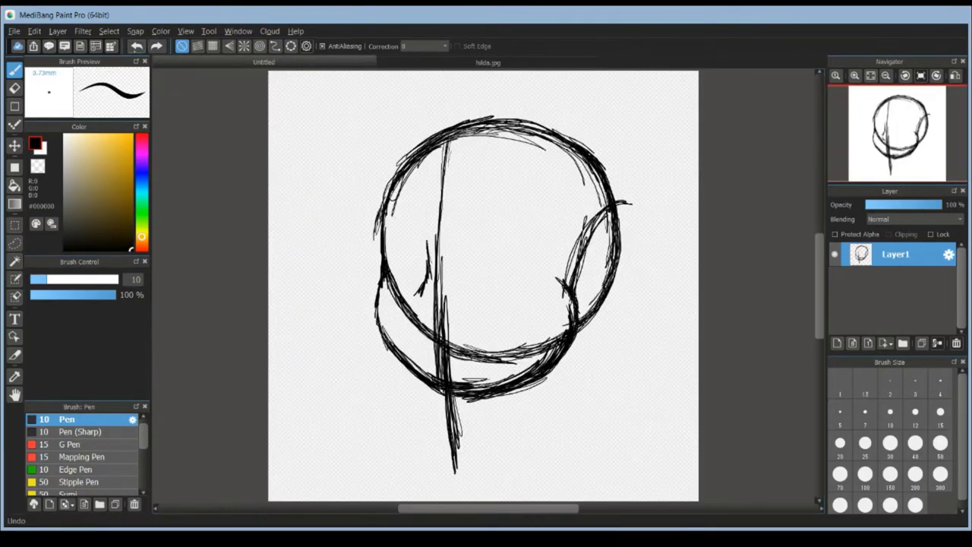
key(ctrl+z)
mouse_move(416, 303)
mouse_down()
mouse_move(436, 331)
mouse_move(433, 323)
mouse_move(444, 391)
mouse_up()
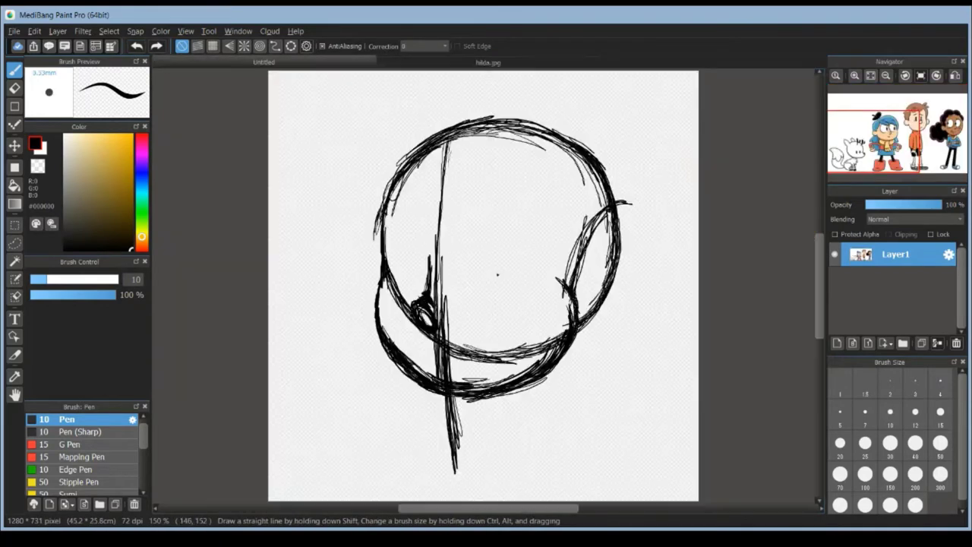
drag(407, 346, 435, 363)
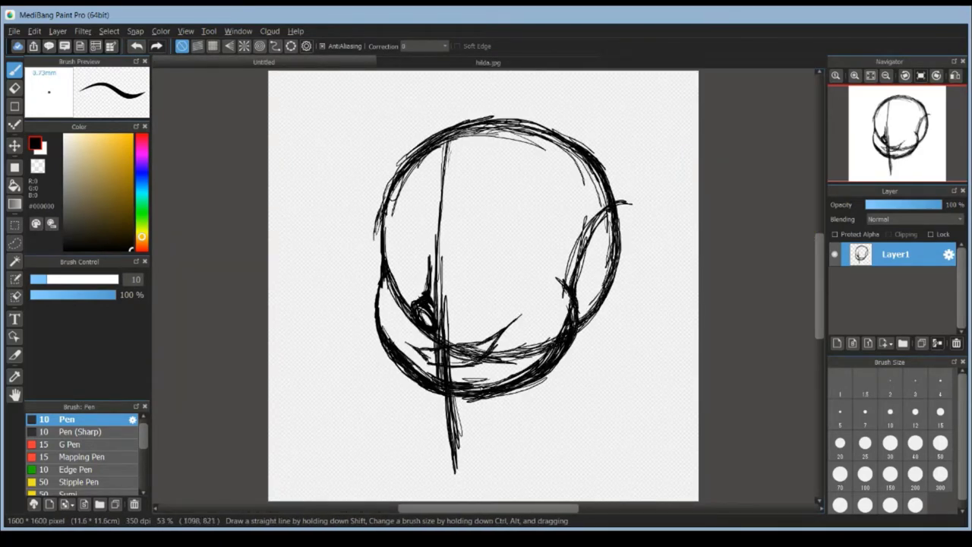
mouse_move(562, 334)
mouse_down()
mouse_move(578, 251)
mouse_move(569, 284)
mouse_up()
drag(456, 270, 480, 234)
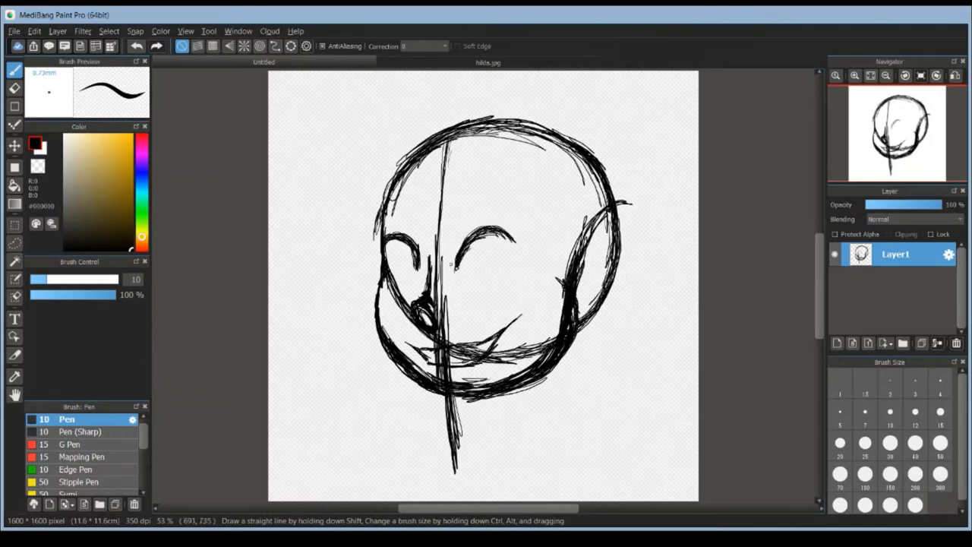
- Draw both round eyes and the eyebrow, checking the hilda.jpg reference
drag(499, 228, 498, 269)
drag(406, 232, 404, 272)
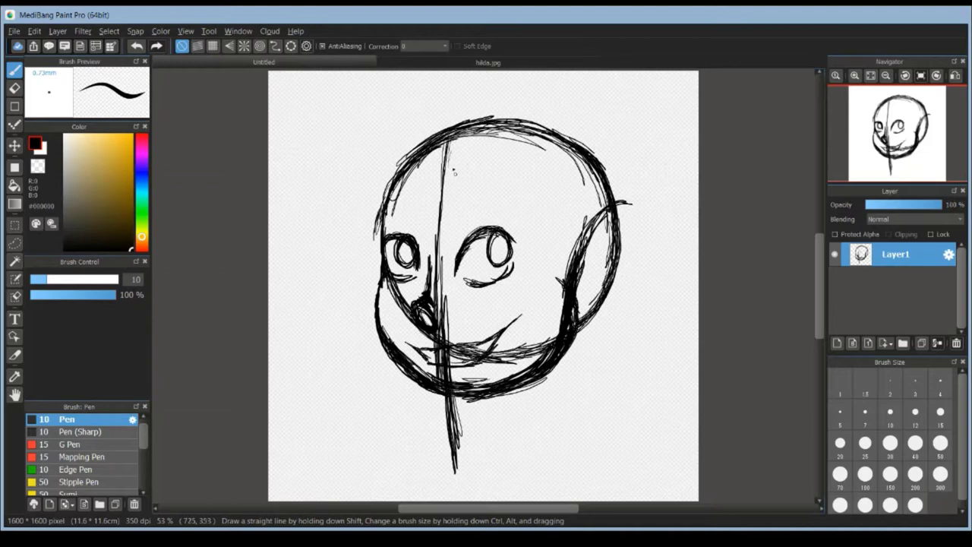
key(ctrl+z)
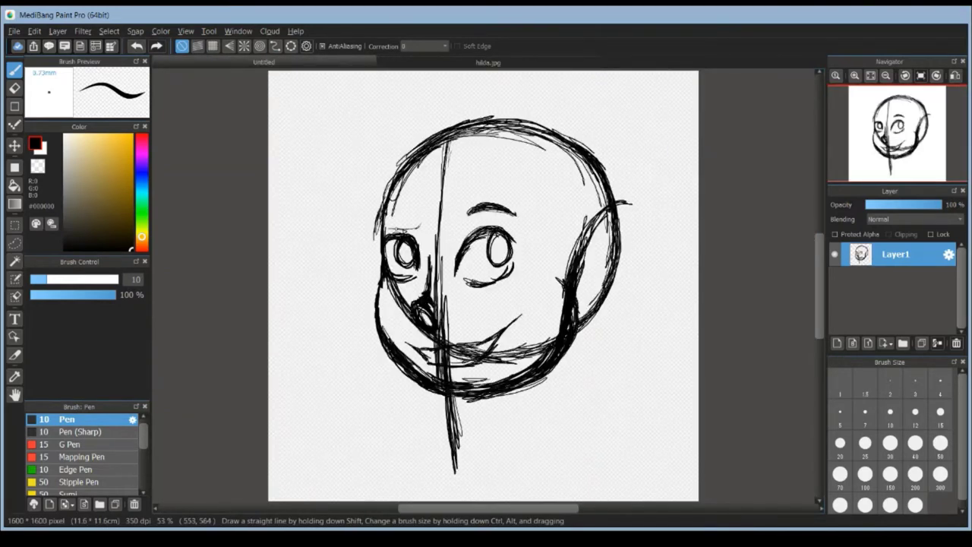
mouse_move(386, 220)
mouse_down()
mouse_move(461, 166)
mouse_move(565, 266)
mouse_up()
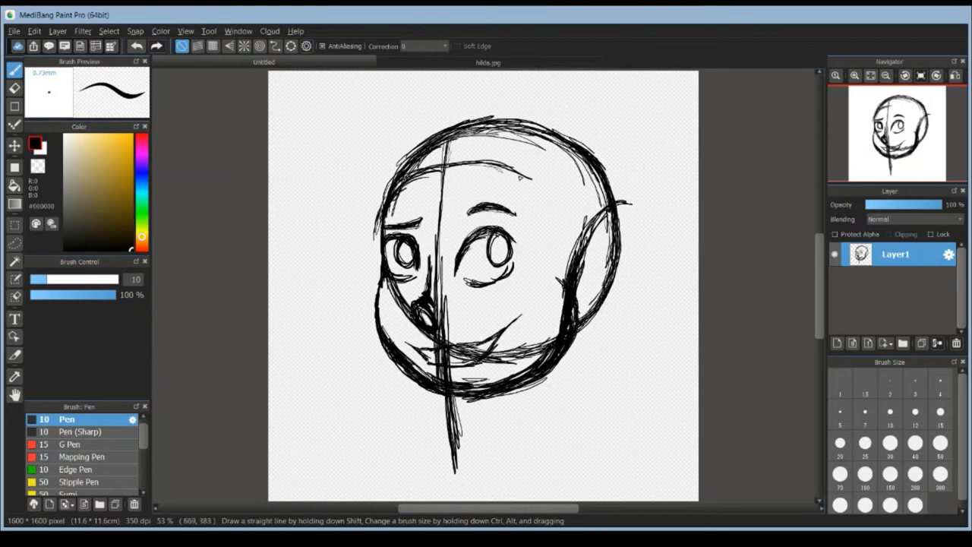
click(488, 63)
click(264, 62)
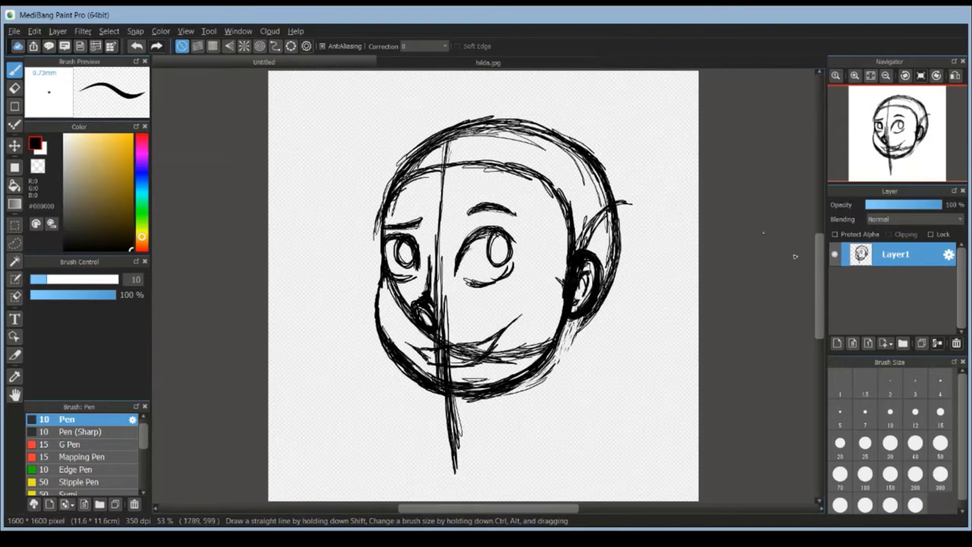
scroll(483, 288, down, 2)
- Sketch the neck and both shoulder lines, redrawing the right shoulder
drag(410, 311, 372, 384)
drag(531, 315, 579, 391)
drag(378, 408, 401, 438)
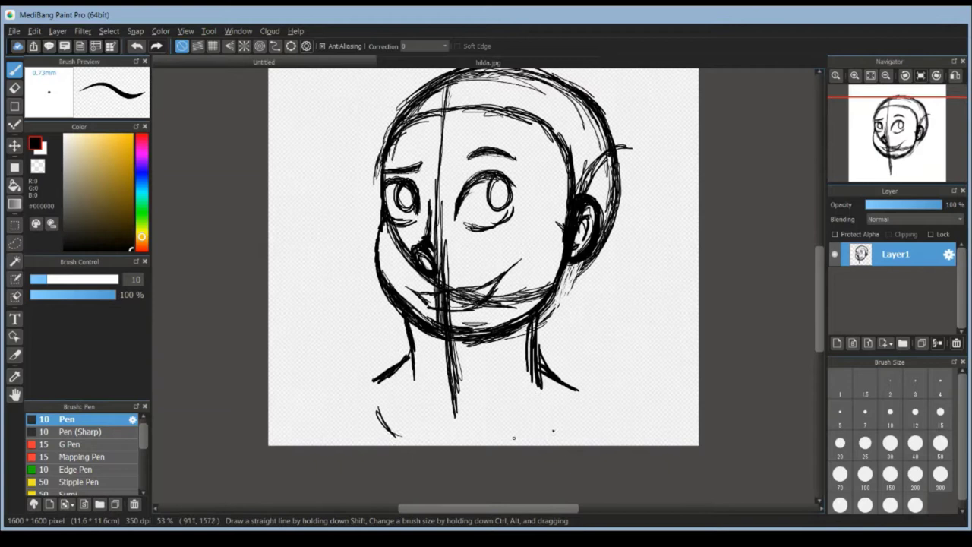
drag(376, 366, 270, 417)
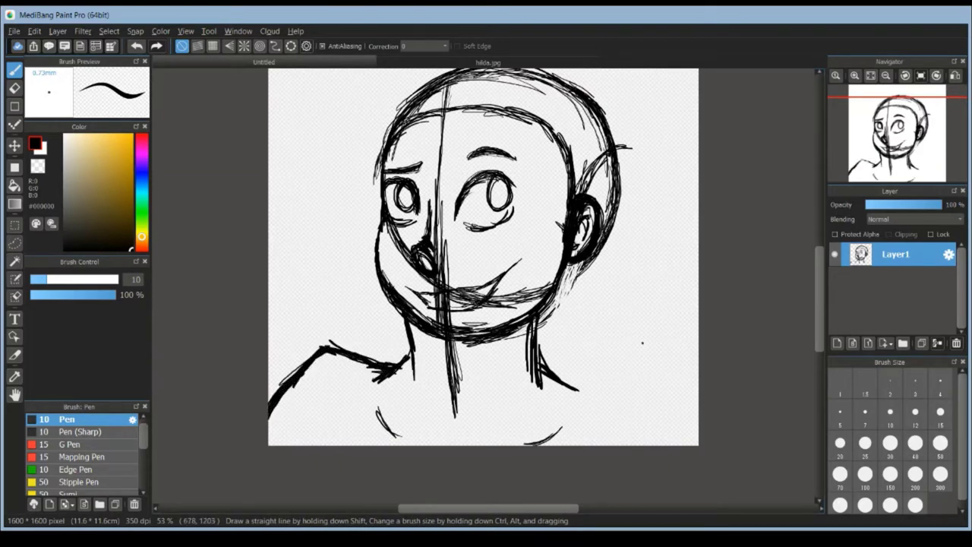
drag(615, 373, 697, 444)
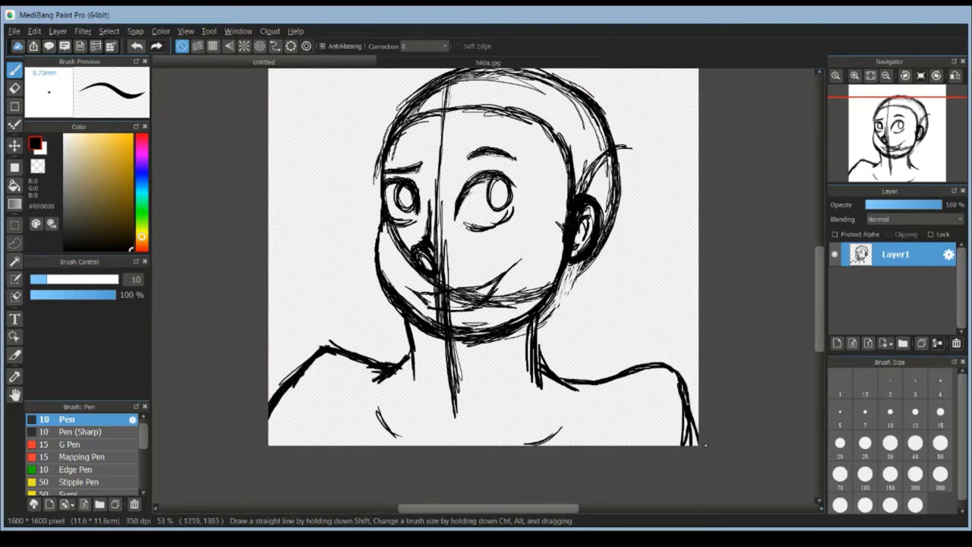
key(ctrl+z)
drag(592, 380, 697, 433)
scroll(486, 304, up, 3)
scroll(486, 304, down, 3)
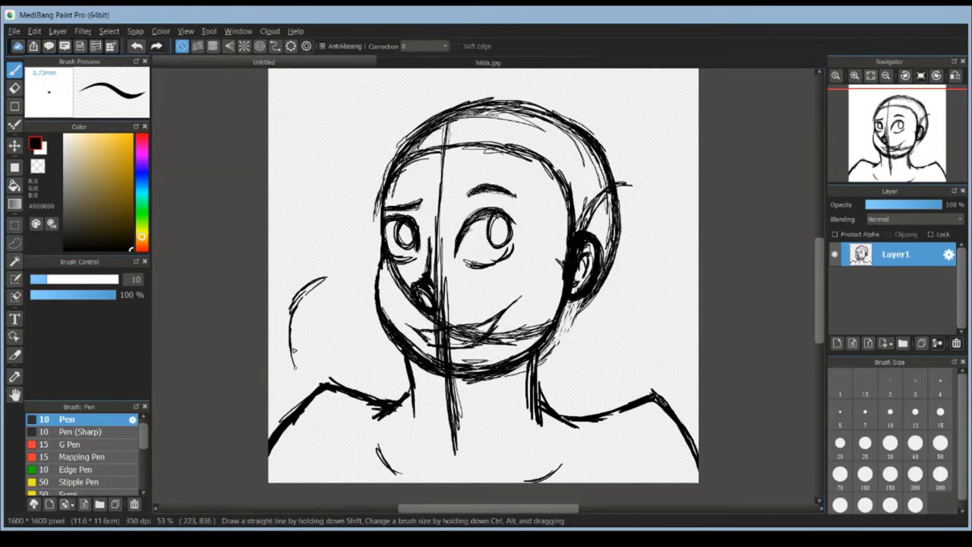
- Sketch the small antlered creature's round head and eyes beside her cheek
drag(296, 349, 380, 414)
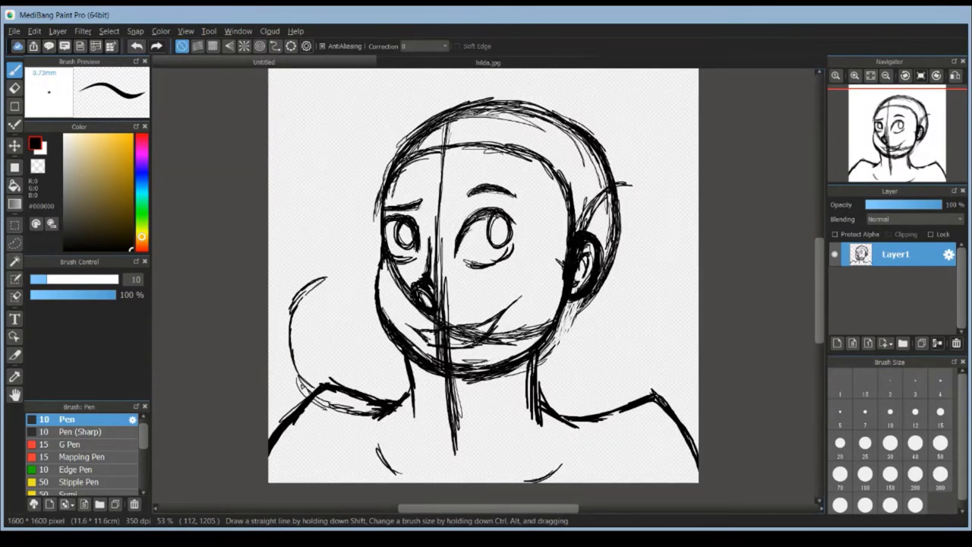
drag(303, 383, 376, 417)
key(ctrl+z)
mouse_move(300, 379)
mouse_down()
mouse_move(380, 413)
mouse_move(376, 274)
mouse_up()
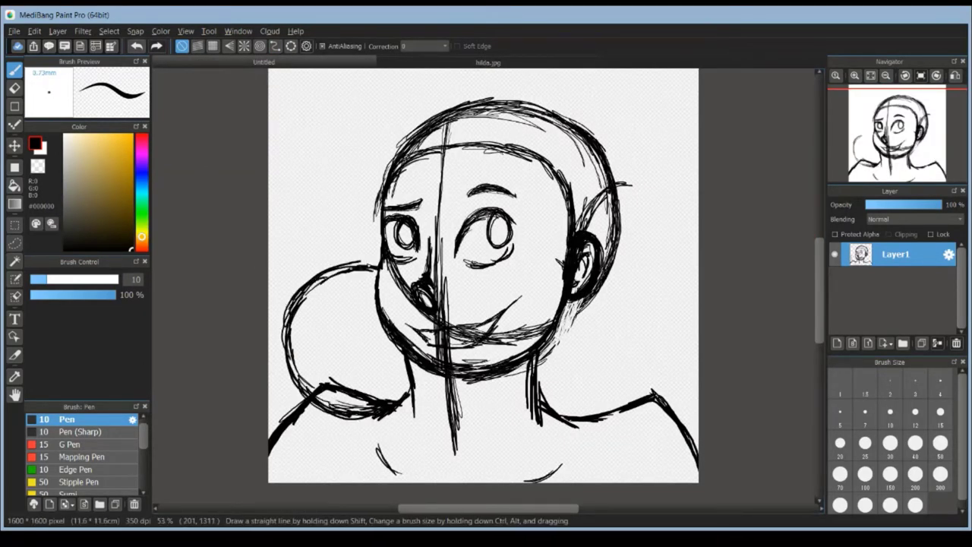
click(334, 352)
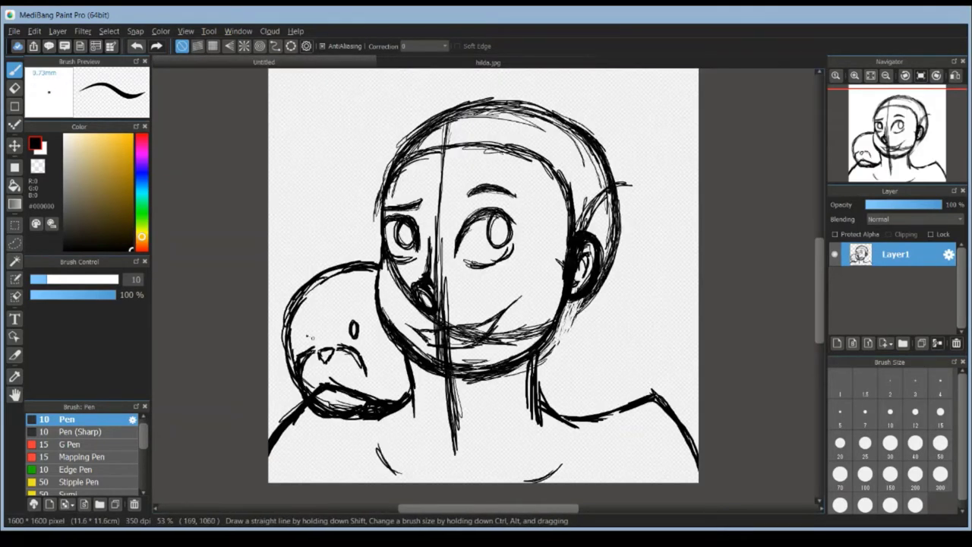
mouse_move(305, 325)
mouse_down()
mouse_move(306, 339)
mouse_move(310, 226)
mouse_move(326, 267)
mouse_up()
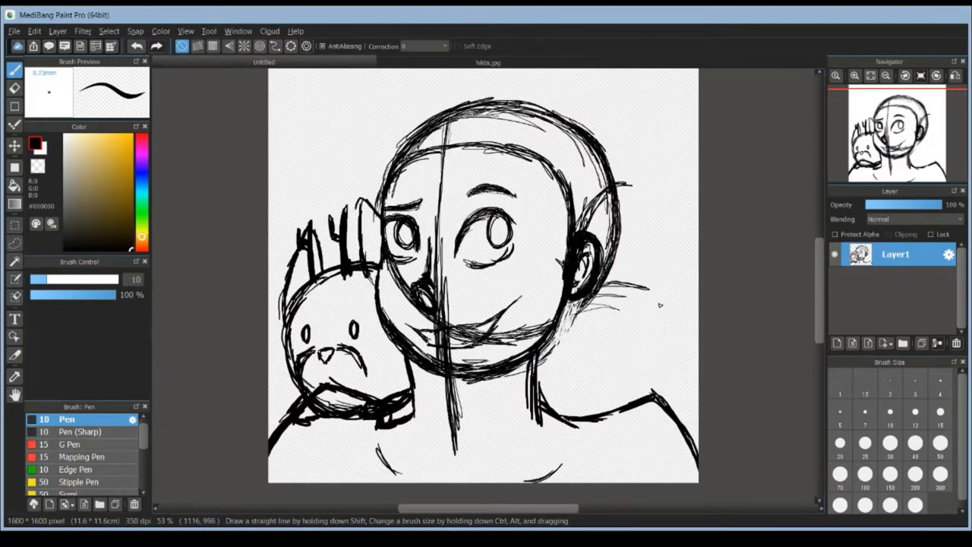
- Sketch the rounded right shoulder, neck strokes and the collar line
drag(603, 288, 653, 403)
mouse_move(653, 403)
mouse_down()
mouse_move(589, 478)
mouse_move(668, 387)
mouse_move(661, 319)
mouse_up()
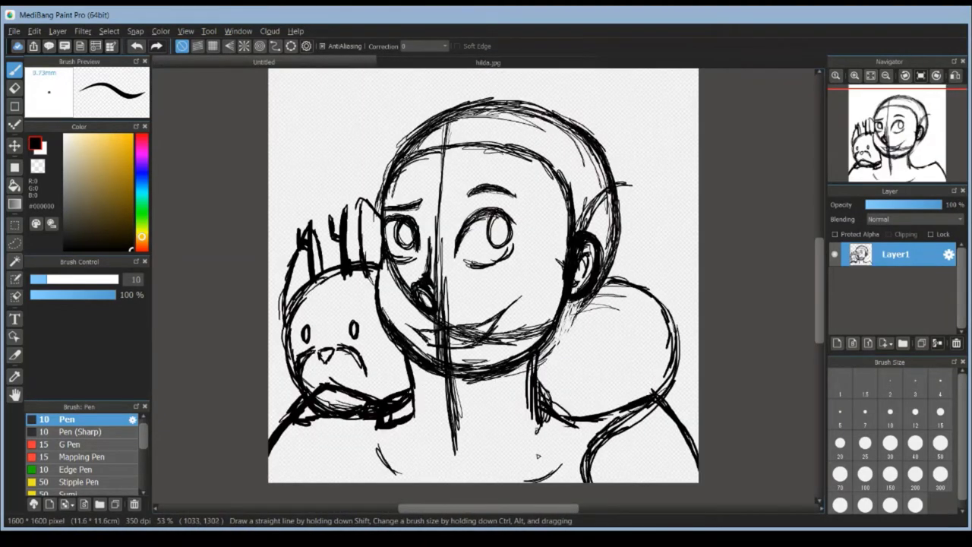
mouse_move(539, 373)
mouse_down()
mouse_move(548, 482)
mouse_move(668, 379)
mouse_move(546, 426)
mouse_up()
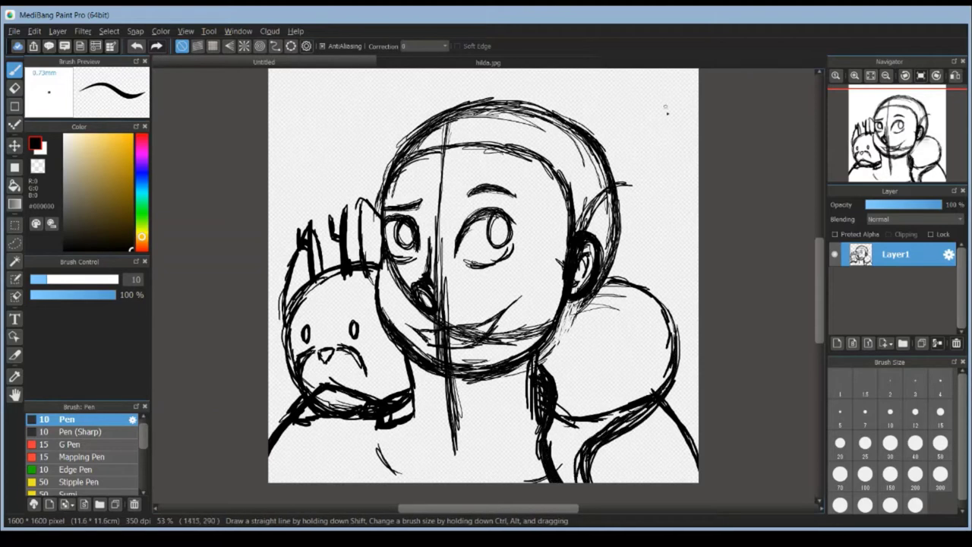
drag(554, 388, 575, 368)
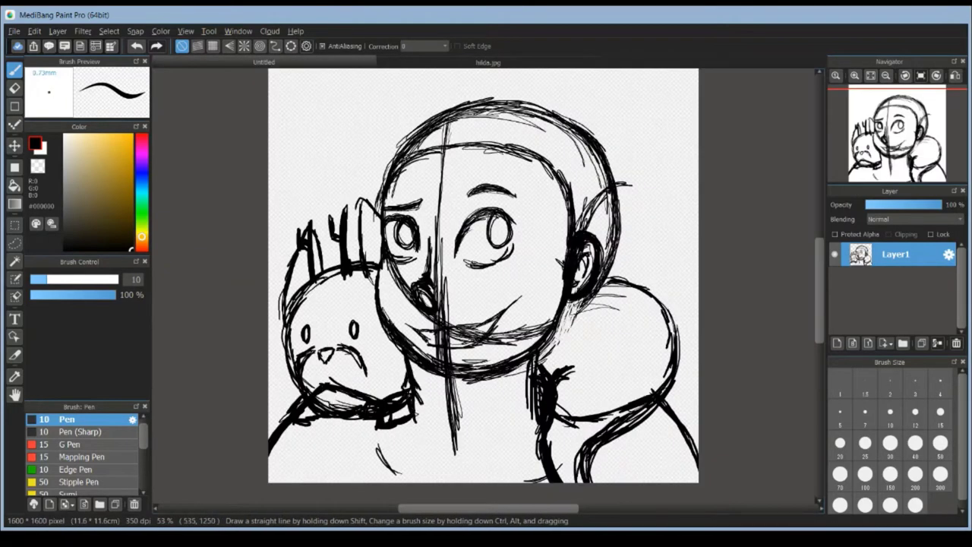
drag(382, 433, 535, 444)
drag(414, 387, 531, 380)
drag(477, 453, 479, 484)
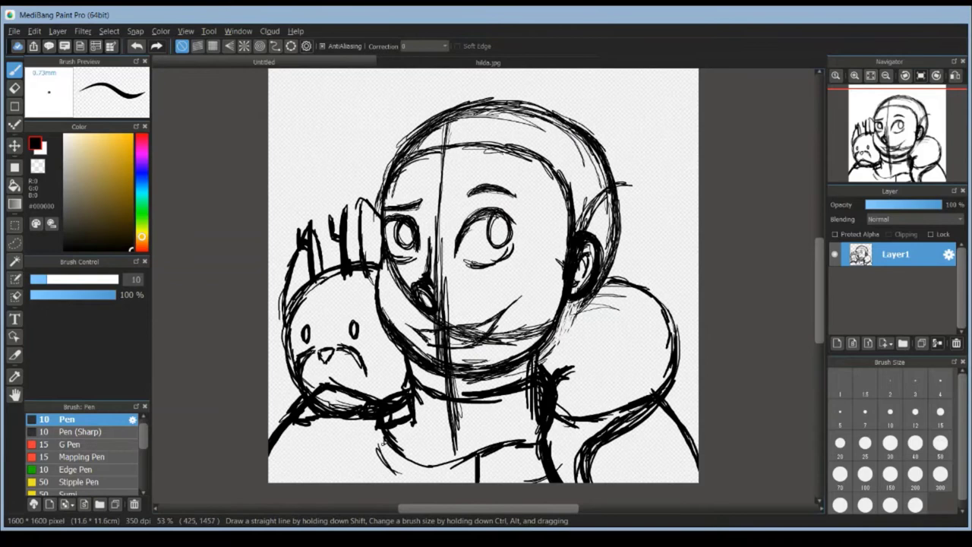
scroll(486, 273, up, 1)
drag(411, 204, 480, 262)
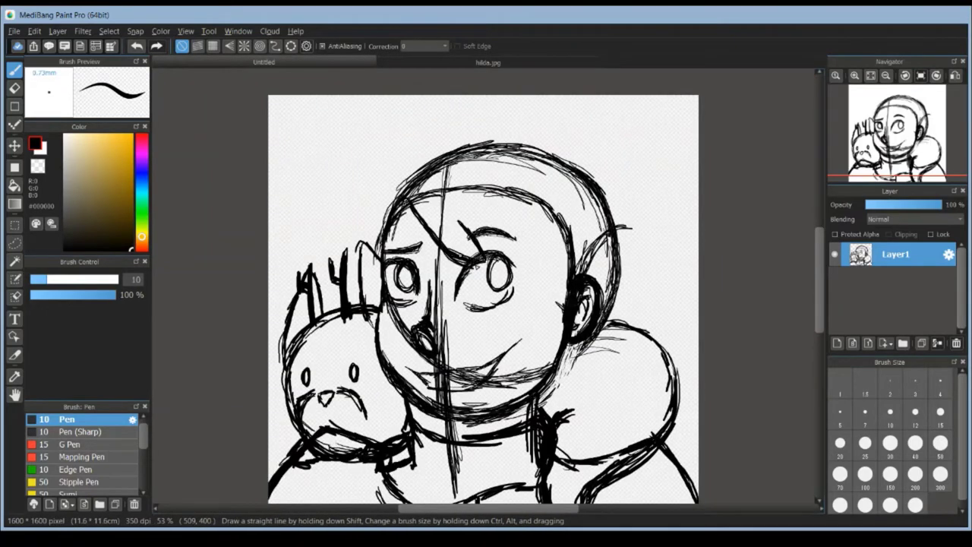
- Redo the forehead strokes toward the ear and add the long top-right head curve
key(ctrl+z)
key(ctrl+z)
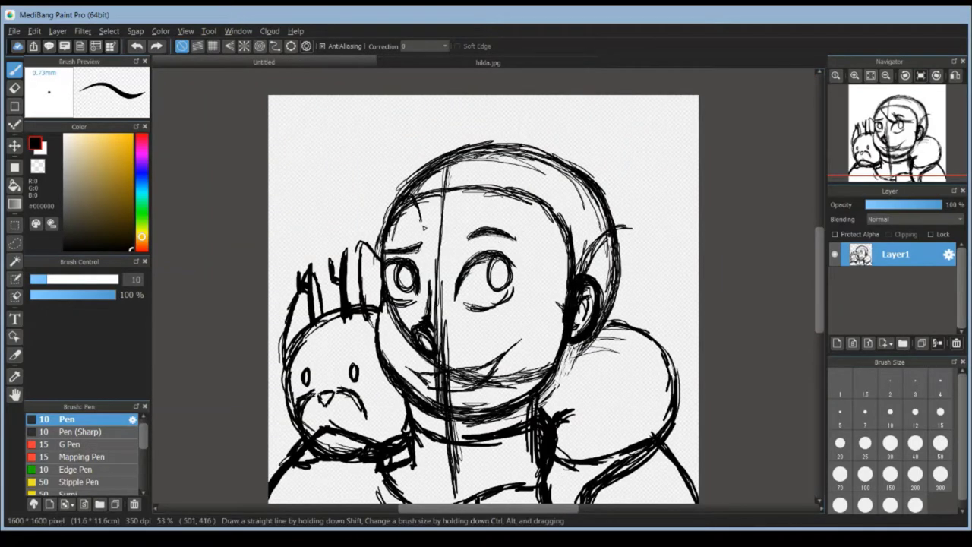
mouse_move(422, 218)
mouse_down()
mouse_move(469, 273)
mouse_move(570, 288)
mouse_up()
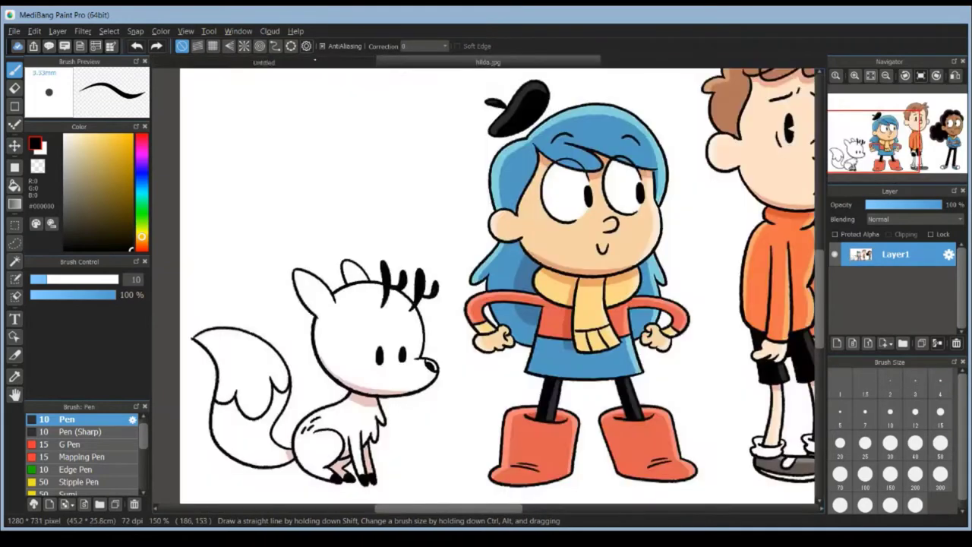
scroll(486, 303, down, 1)
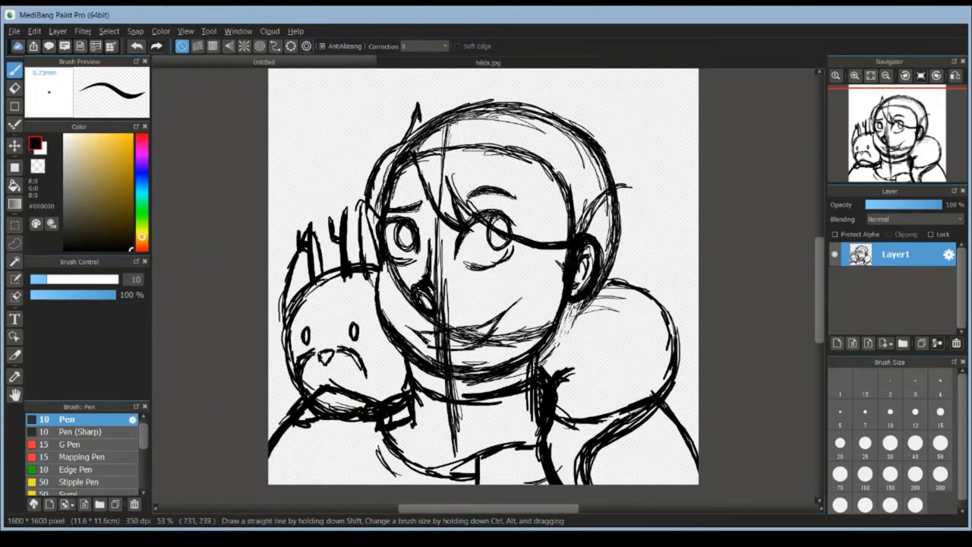
mouse_move(442, 97)
mouse_down()
mouse_move(532, 89)
mouse_move(607, 137)
mouse_move(649, 262)
mouse_up()
scroll(683, 341, down, 1)
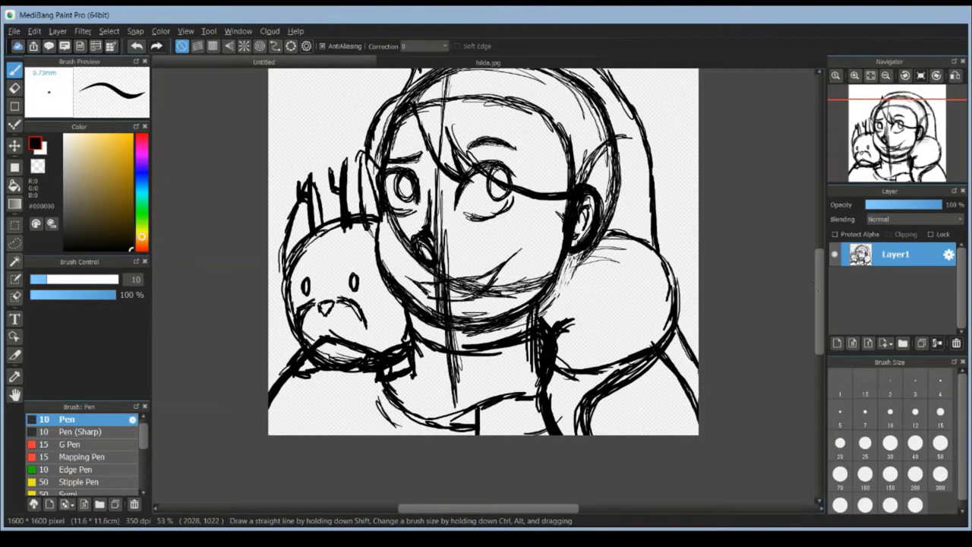
scroll(684, 303, up, 1)
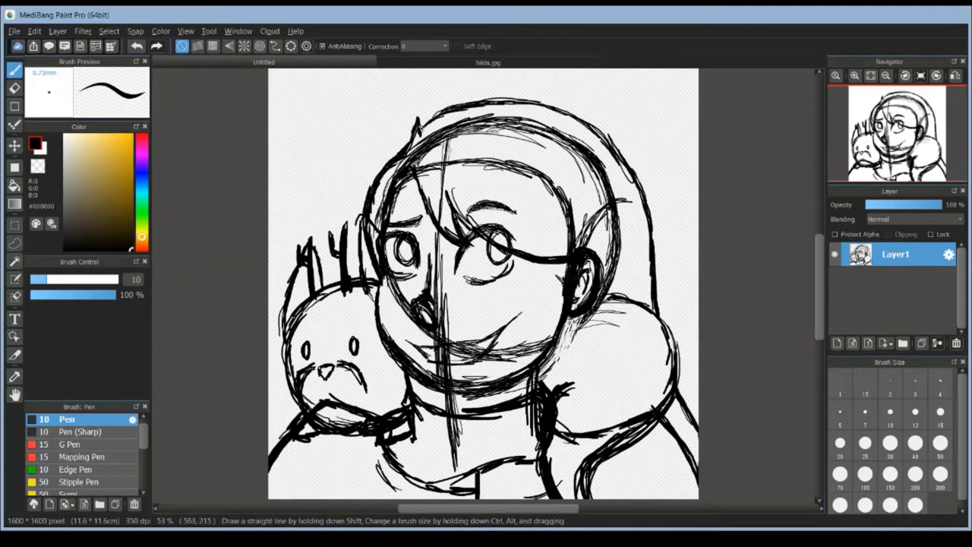
scroll(486, 281, up, 1)
scroll(486, 281, down, 1)
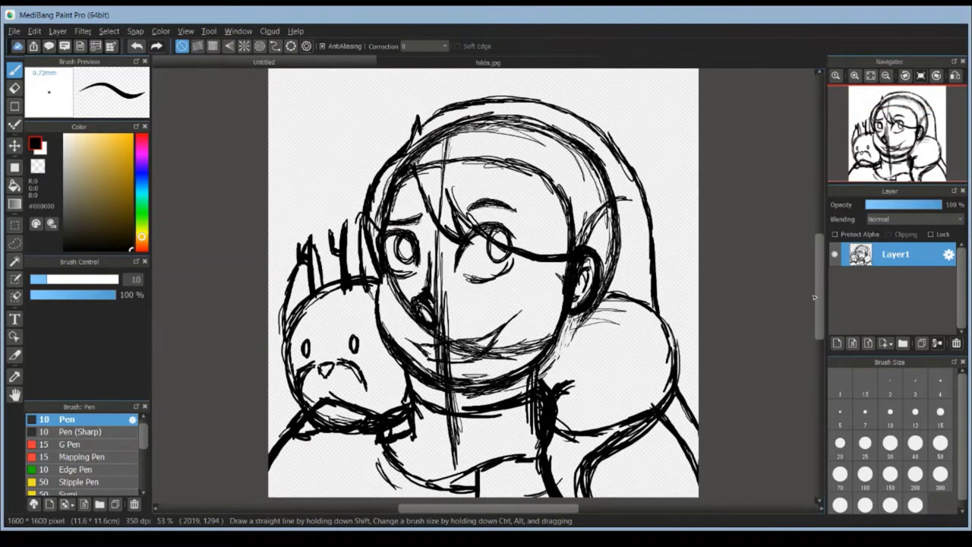
- Fade the sketch to grey, add Layer2 above it, and pick the Mapping Pen
drag(940, 205, 881, 204)
click(837, 344)
click(85, 457)
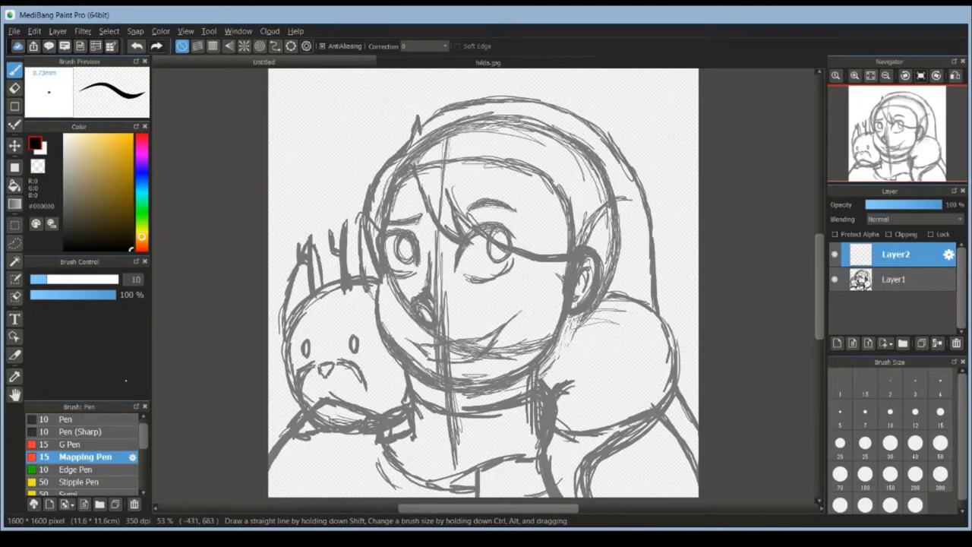
- Ink the black fringe strands sweeping toward the ear, erasing the tip overshoot
drag(403, 168, 475, 245)
drag(471, 175, 531, 228)
key(ctrl+z)
key(ctrl+z)
drag(402, 169, 475, 255)
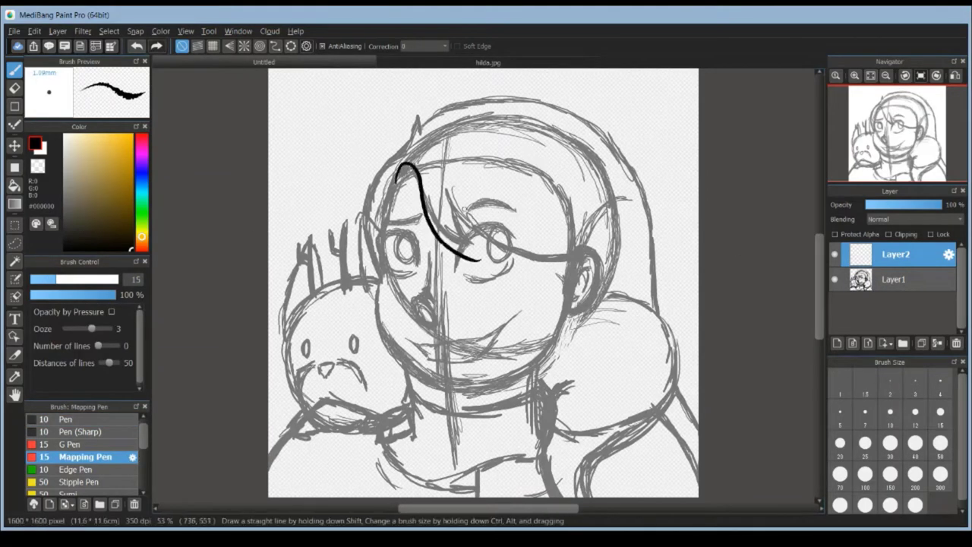
scroll(455, 251, up, 1)
drag(444, 183, 490, 283)
key(ctrl+z)
drag(440, 201, 489, 282)
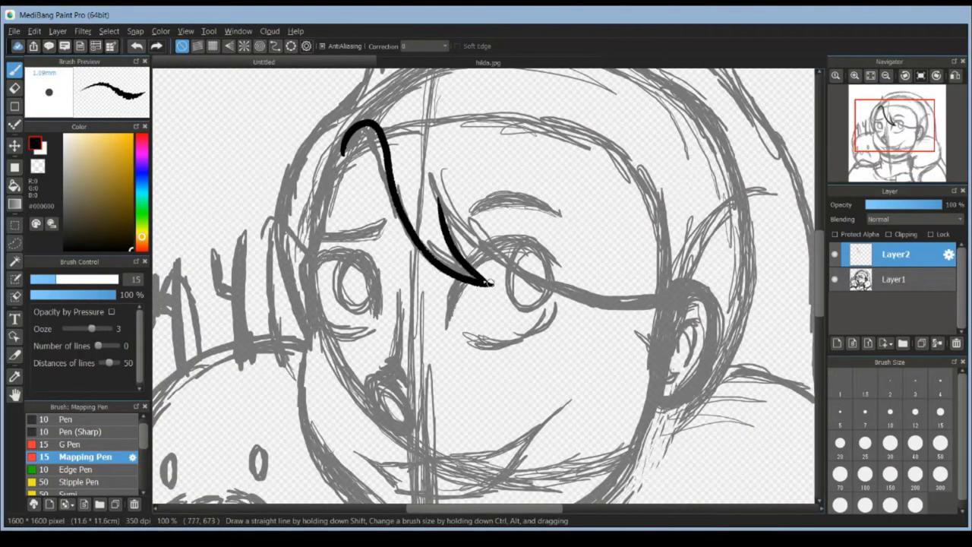
drag(432, 171, 624, 326)
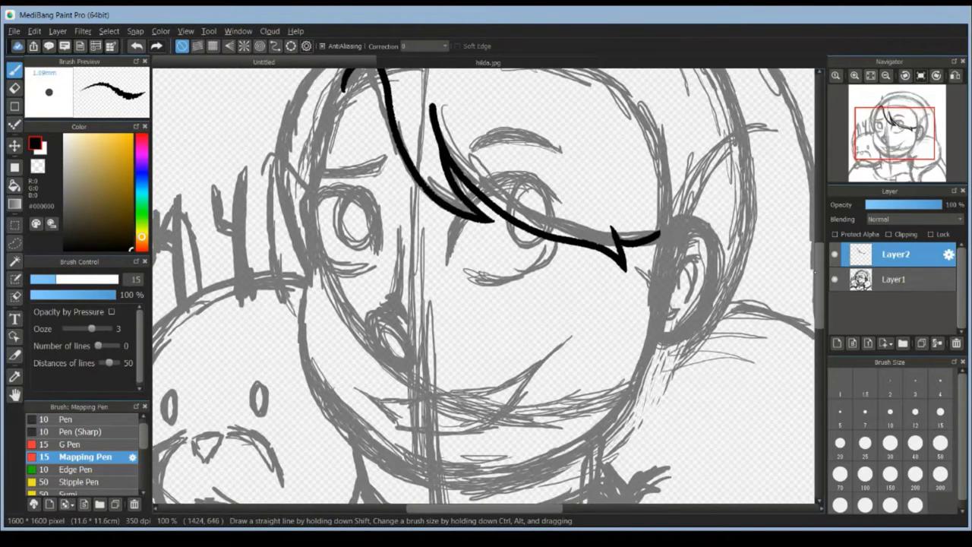
scroll(682, 218, down, 2)
key(e)
click(14, 88)
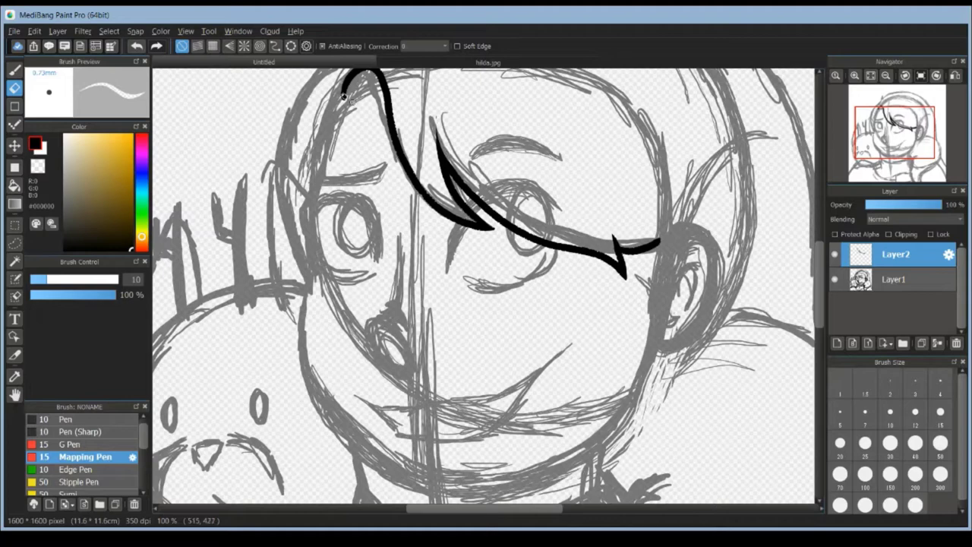
key(b)
- Ink the left hair edge, left face edge and a thicker jaw line
mouse_move(334, 95)
mouse_down()
mouse_move(307, 258)
mouse_move(357, 76)
mouse_up()
key(ctrl+z)
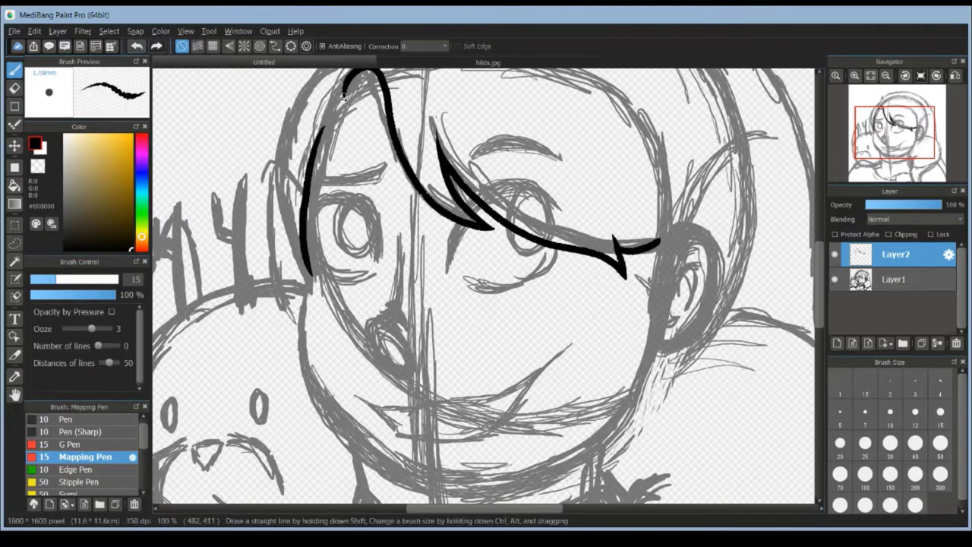
key(ctrl+z)
scroll(334, 152, up, 2)
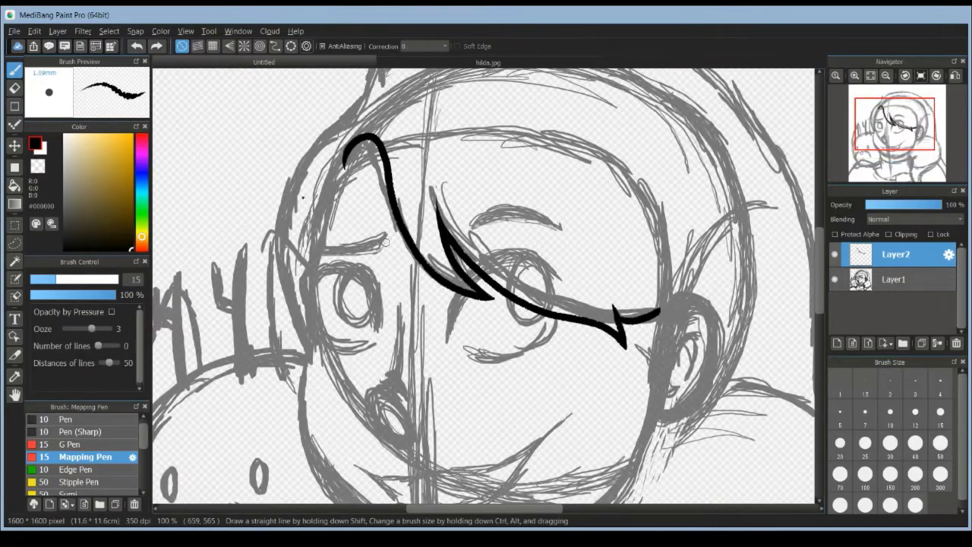
drag(342, 166, 315, 262)
scroll(333, 225, up, 3)
drag(99, 53, 107, 114)
scroll(327, 228, down, 4)
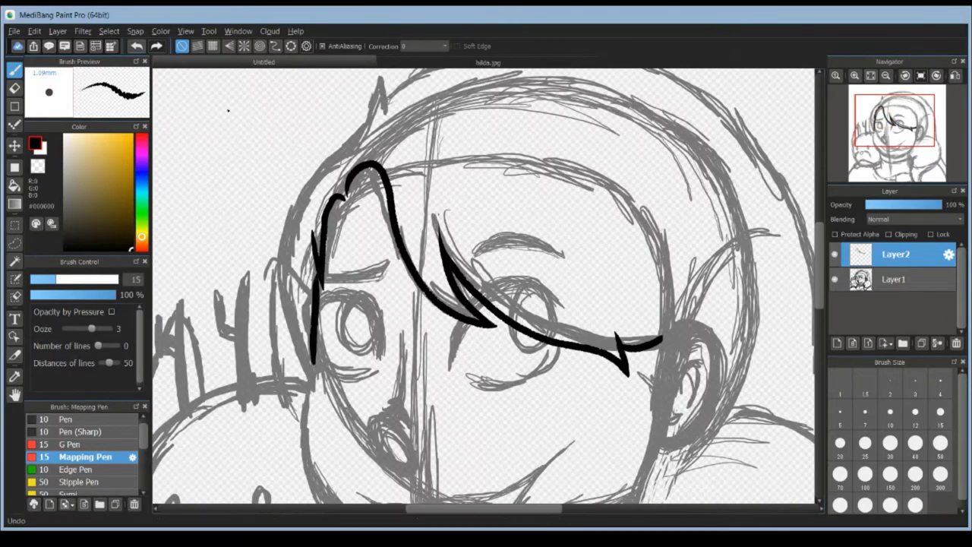
drag(316, 250, 317, 357)
scroll(312, 357, down, 3)
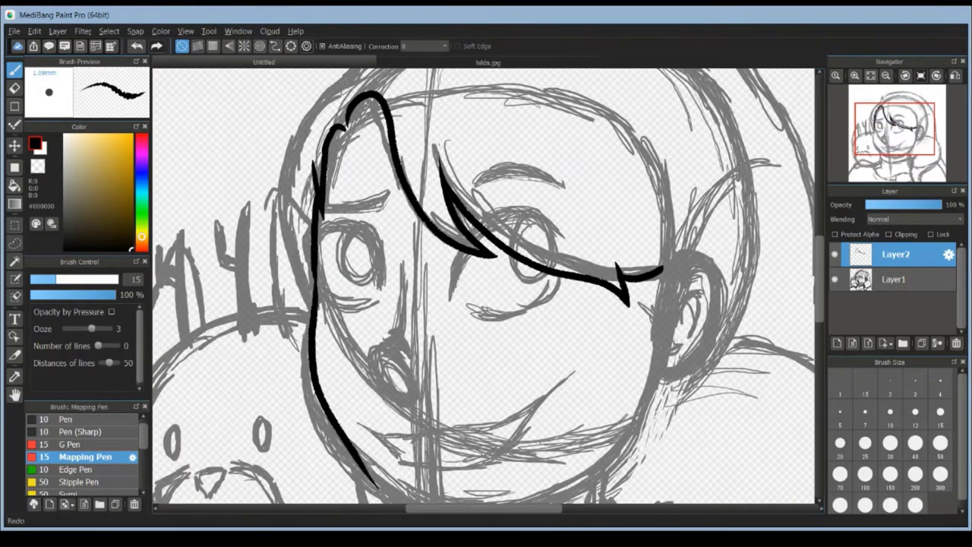
drag(311, 152, 380, 327)
scroll(379, 342, down, 1)
key(ctrl+z)
drag(436, 350, 318, 125)
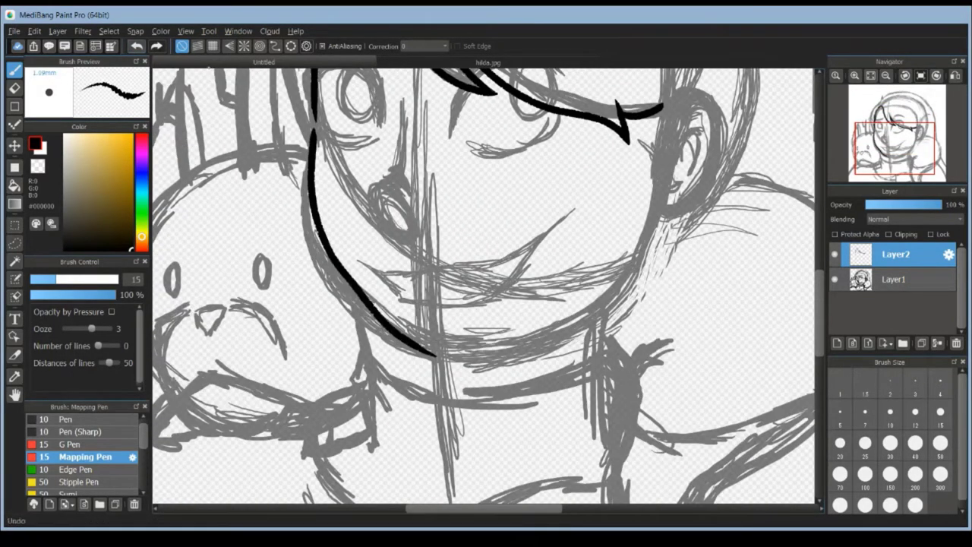
drag(531, 190, 654, 372)
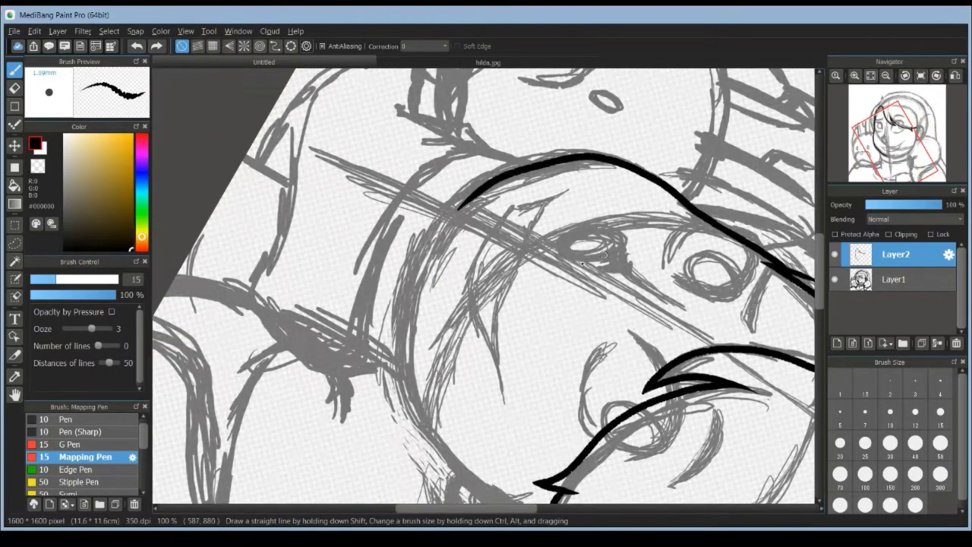
drag(436, 232, 448, 479)
key(ctrl+z)
drag(410, 395, 442, 219)
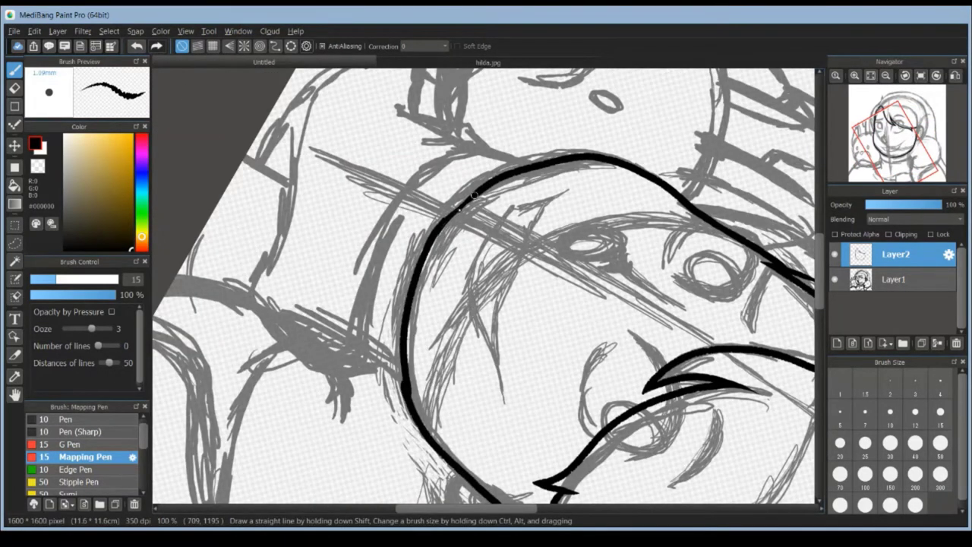
scroll(475, 195, up, 3)
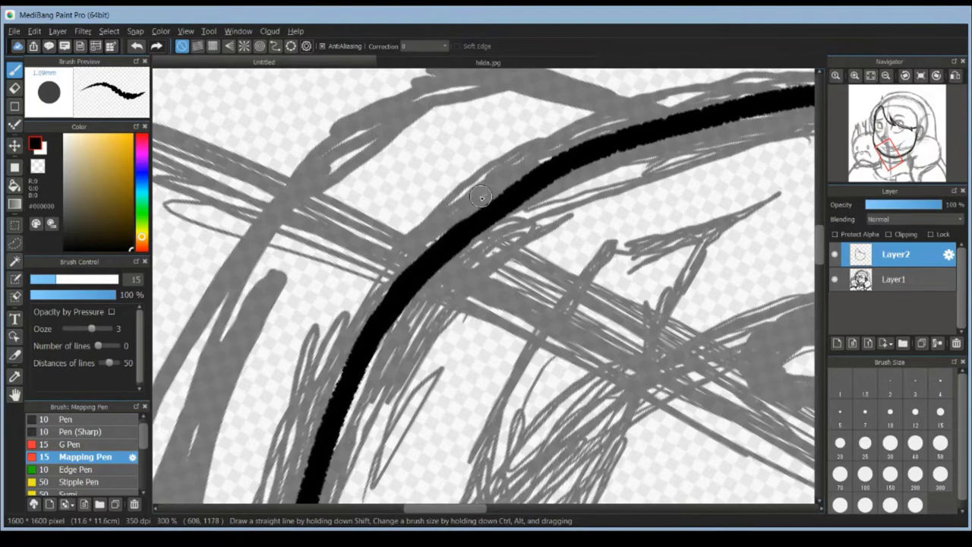
- Thicken the face line and erase to clean up the jaw line edge
drag(524, 178, 448, 235)
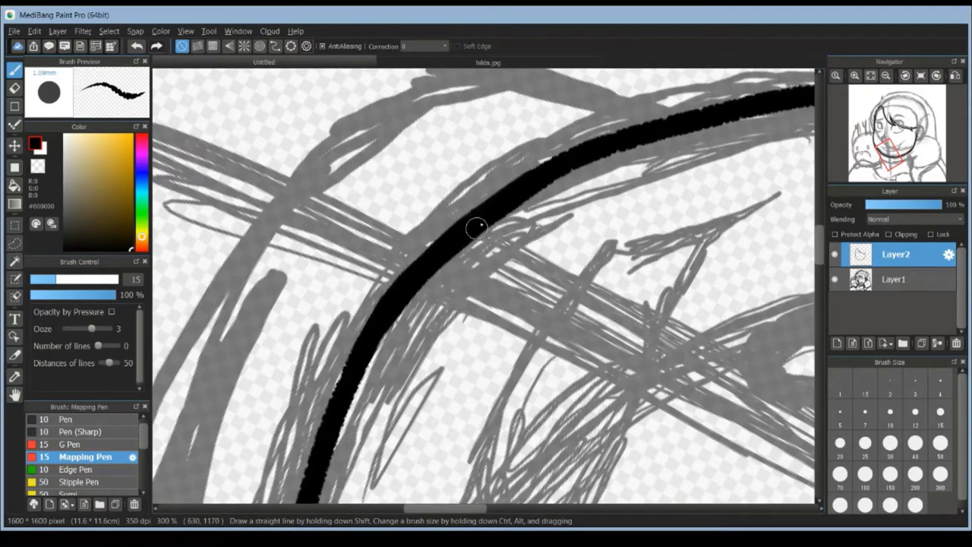
scroll(476, 226, down, 2)
scroll(476, 226, down, 1)
scroll(476, 227, down, 1)
scroll(476, 226, down, 1)
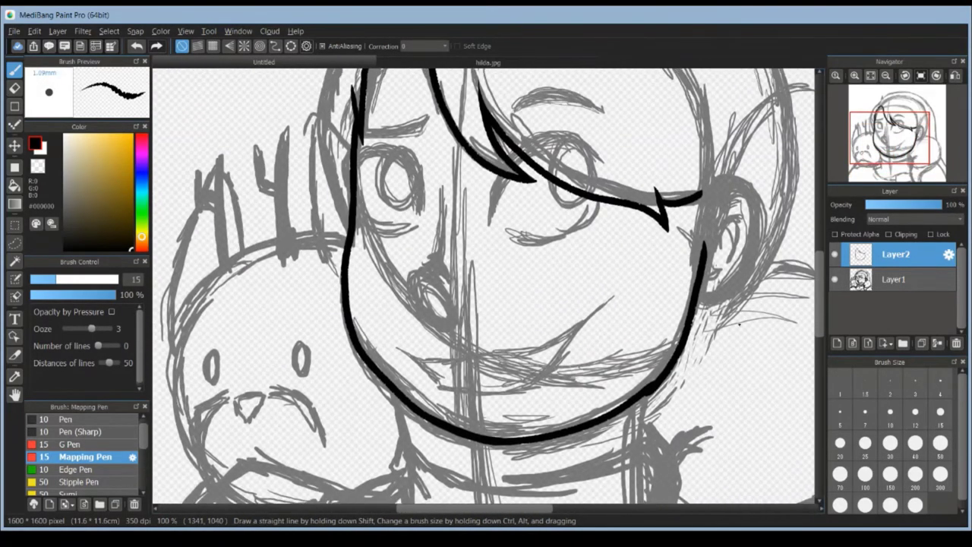
drag(530, 228, 529, 332)
scroll(529, 332, up, 1)
scroll(529, 331, up, 2)
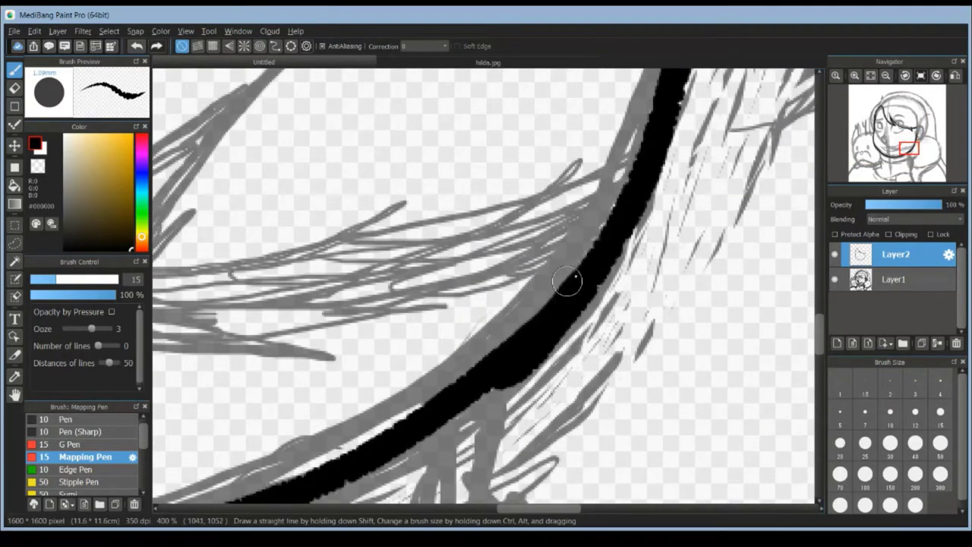
key(e)
drag(498, 402, 562, 335)
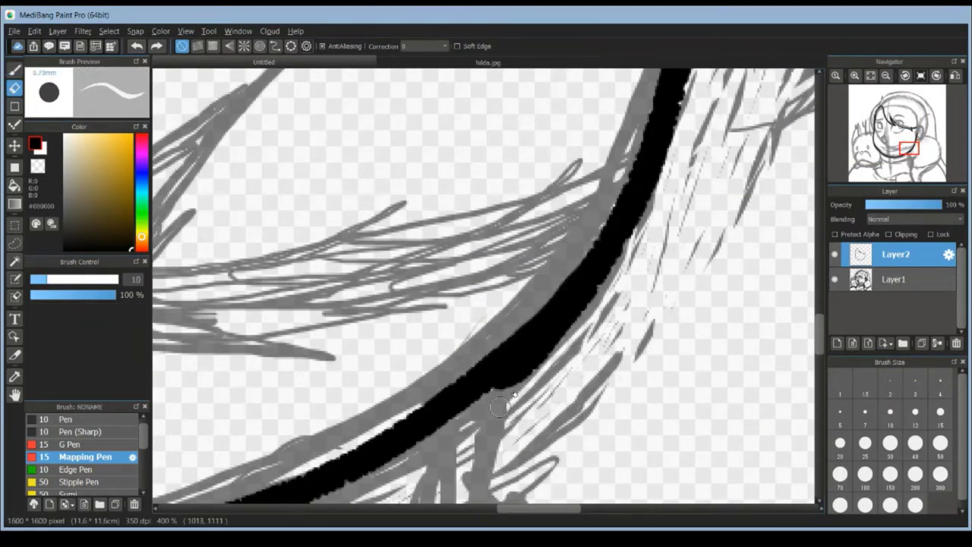
drag(498, 403, 562, 334)
key(b)
scroll(532, 342, down, 2)
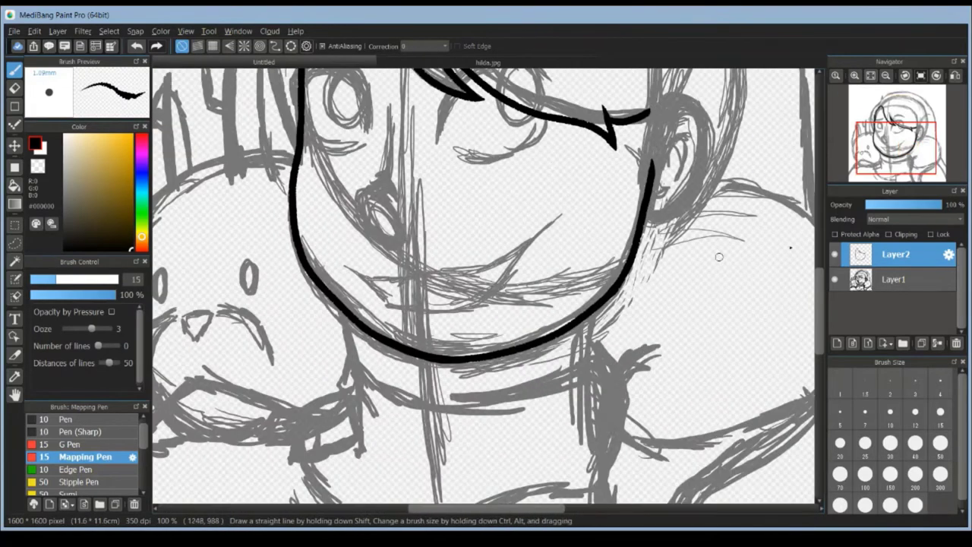
scroll(719, 257, up, 2)
- Ink the ear's outer outline and its inner line
drag(649, 197, 653, 281)
drag(653, 190, 650, 300)
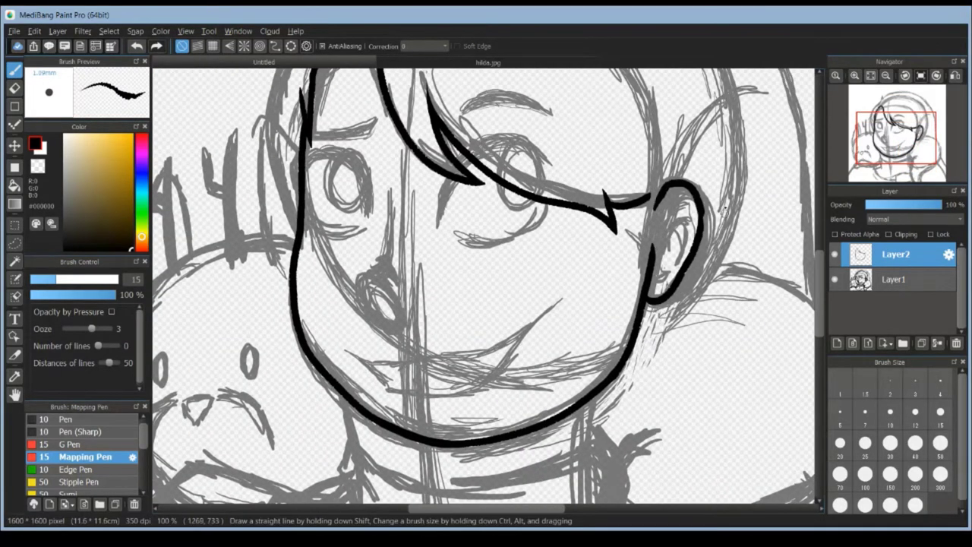
scroll(723, 211, up, 1)
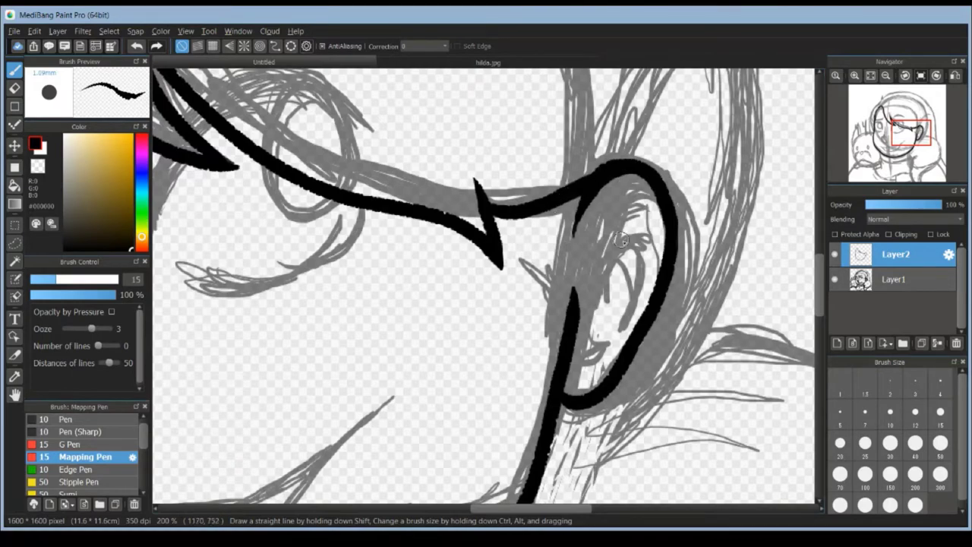
drag(626, 227, 617, 315)
key(ctrl+z)
drag(625, 226, 616, 316)
scroll(623, 266, up, 1)
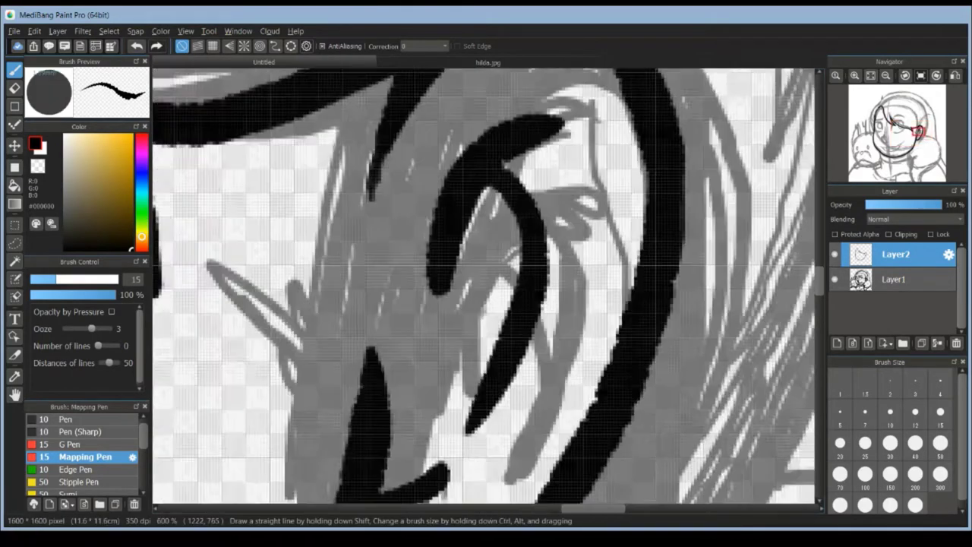
scroll(623, 266, down, 3)
scroll(486, 228, up, 1)
- Ink the left hair and shoulder line, then erase stray ink at the ear join
drag(493, 148, 444, 349)
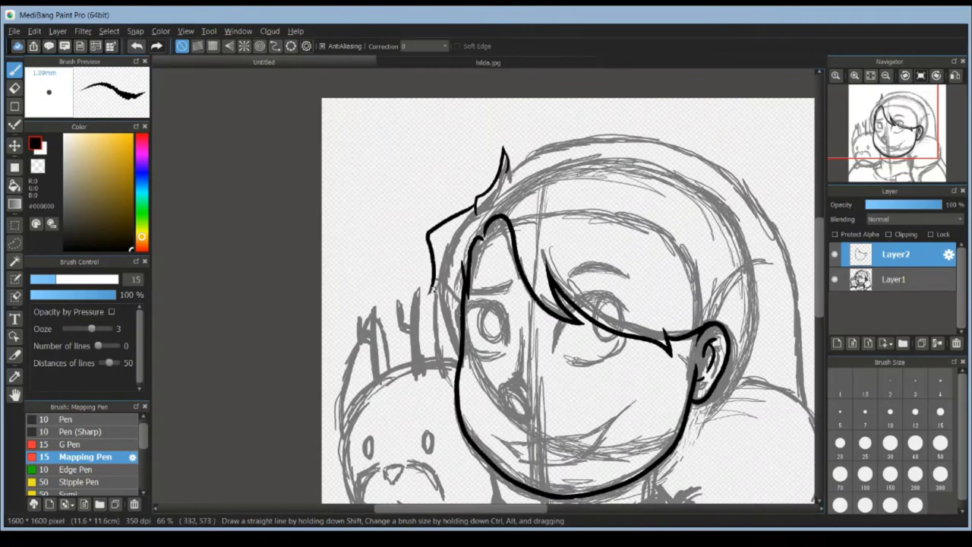
scroll(444, 349, up, 1)
scroll(412, 416, down, 2)
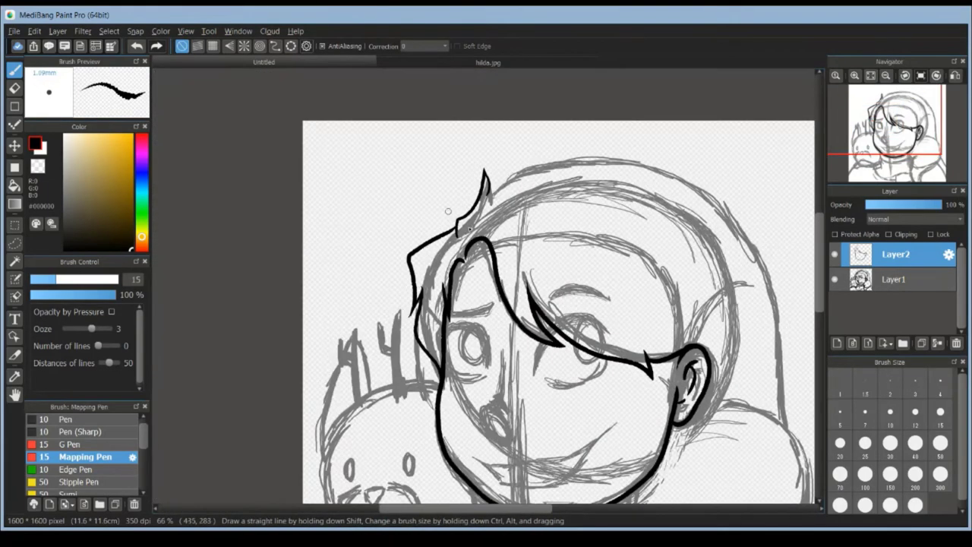
scroll(413, 342, down, 3)
drag(600, 231, 463, 399)
scroll(532, 303, up, 1)
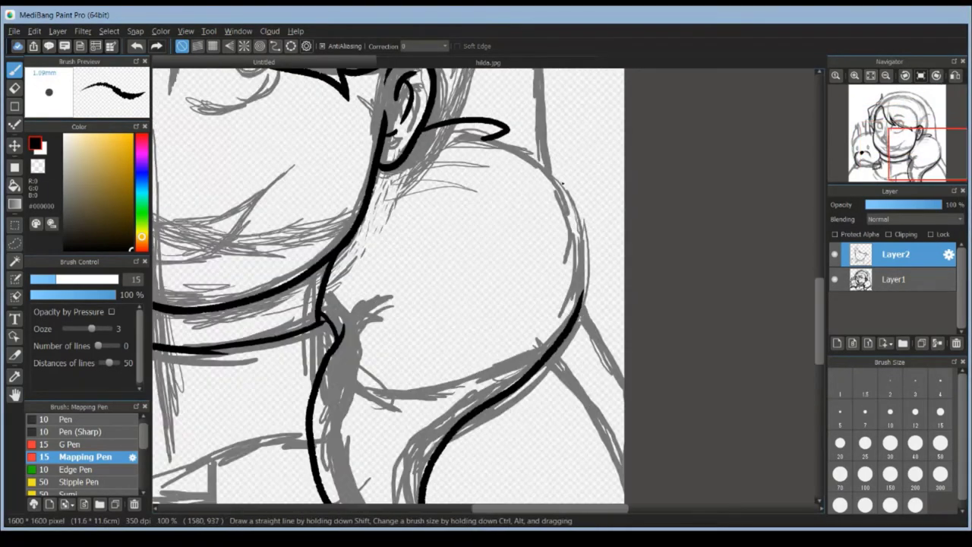
drag(493, 140, 577, 293)
scroll(584, 209, up, 1)
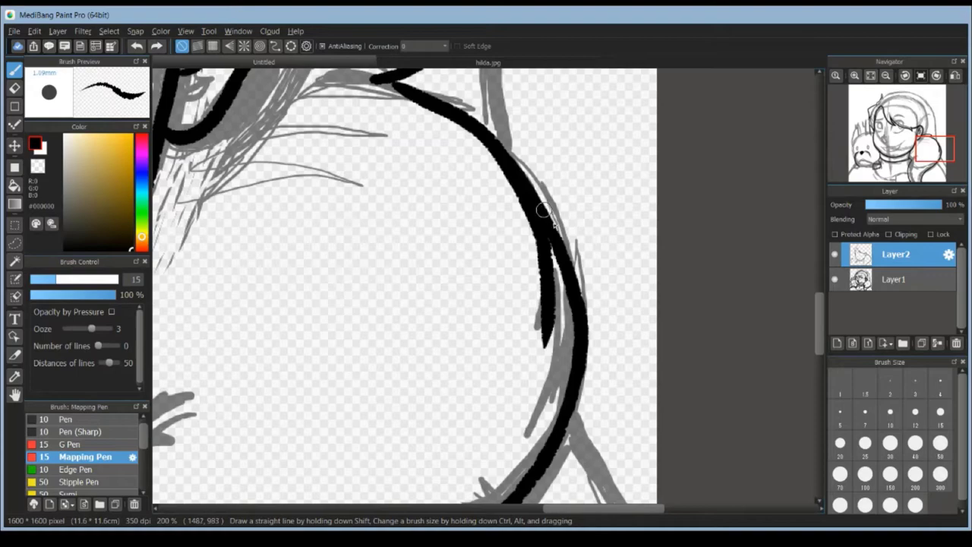
scroll(556, 234, down, 1)
scroll(379, 304, up, 2)
drag(495, 372, 524, 371)
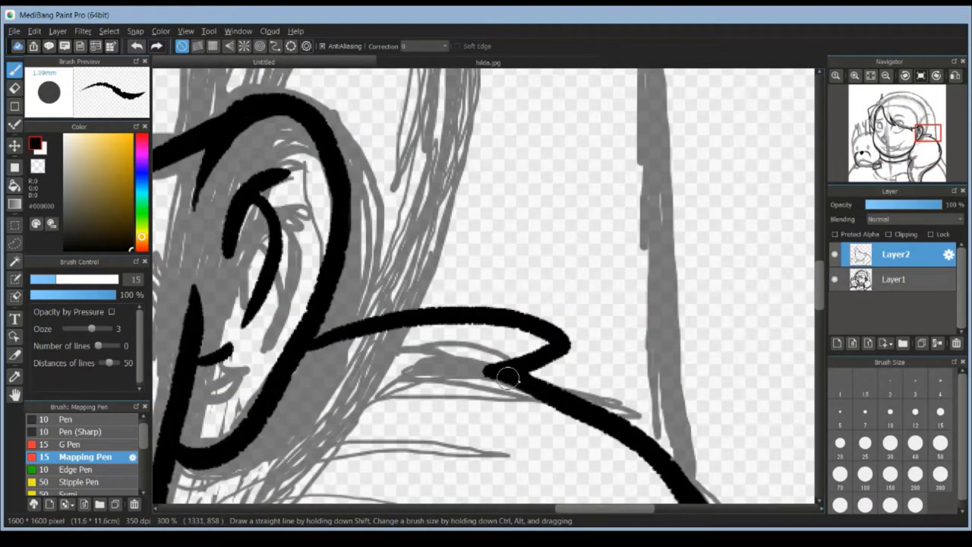
key(e)
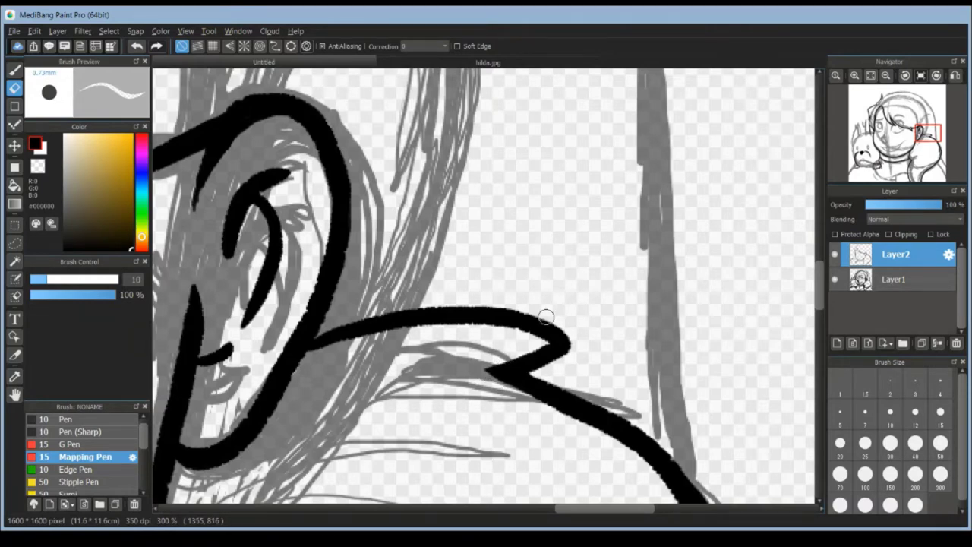
key(b)
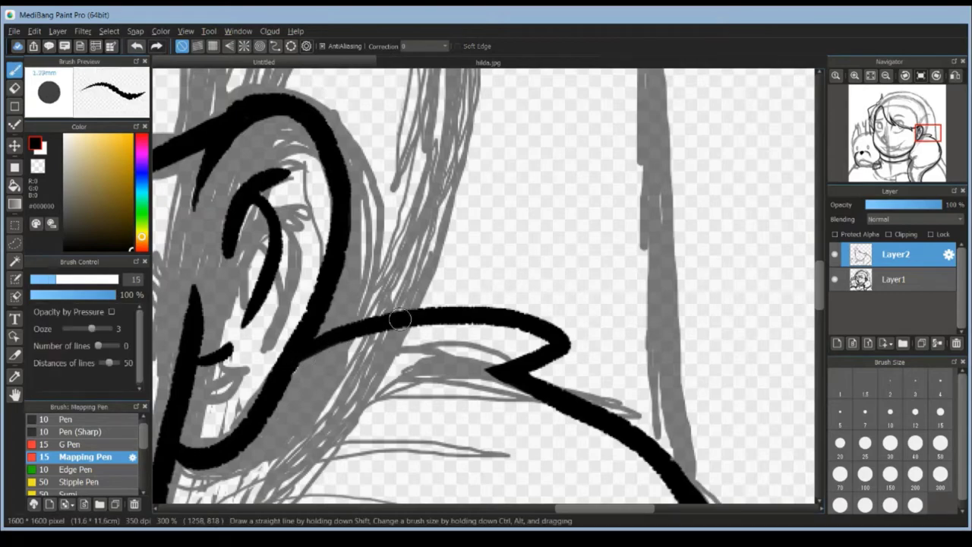
scroll(400, 319, down, 5)
scroll(304, 379, up, 4)
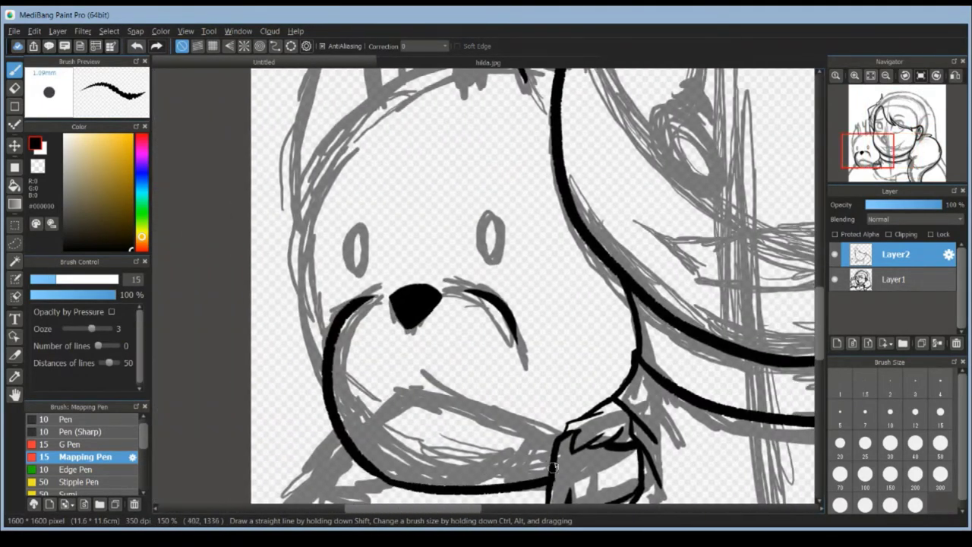
- Ink the animal's head outline, neck line and pointed left ear
drag(553, 467, 516, 456)
key(ctrl+z)
key(Left)
drag(288, 190, 297, 335)
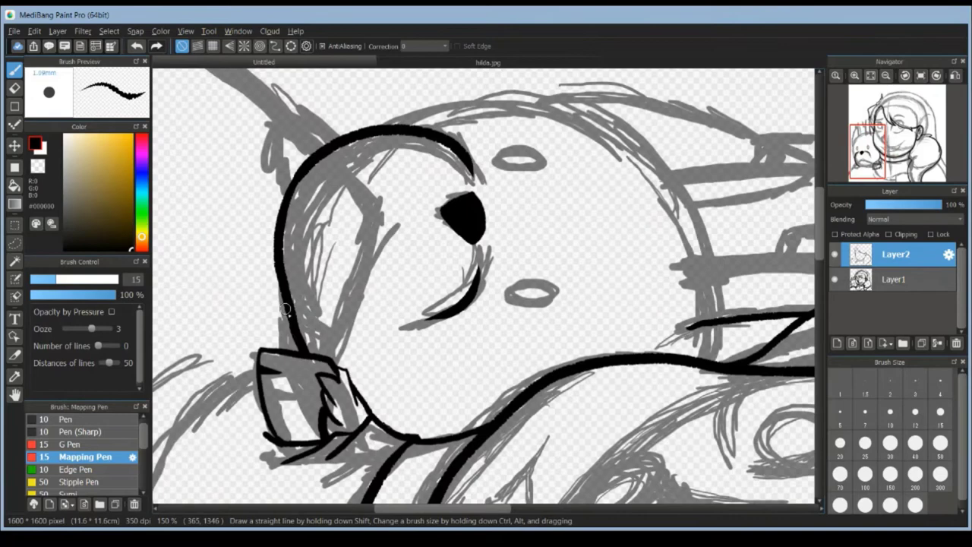
drag(279, 293, 292, 342)
scroll(304, 326, up, 1)
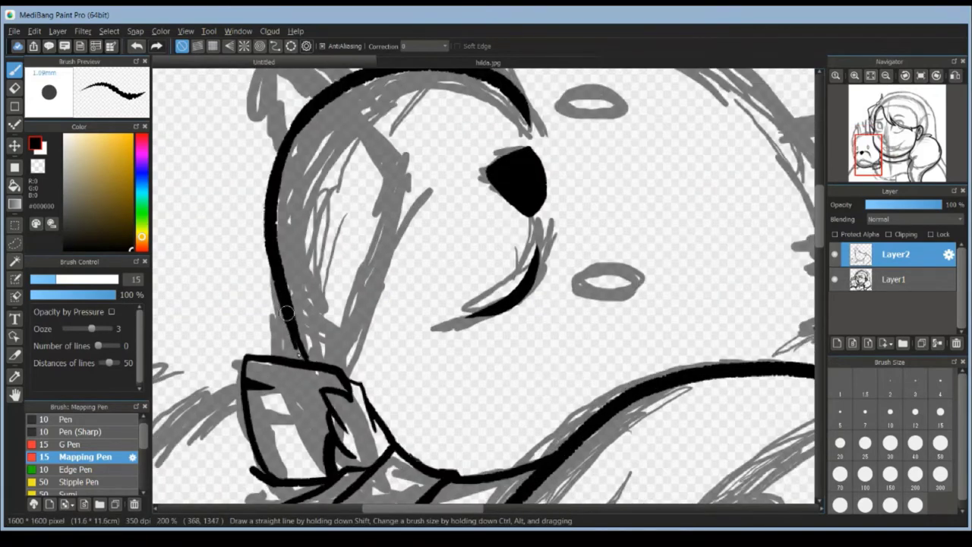
scroll(310, 256, down, 1)
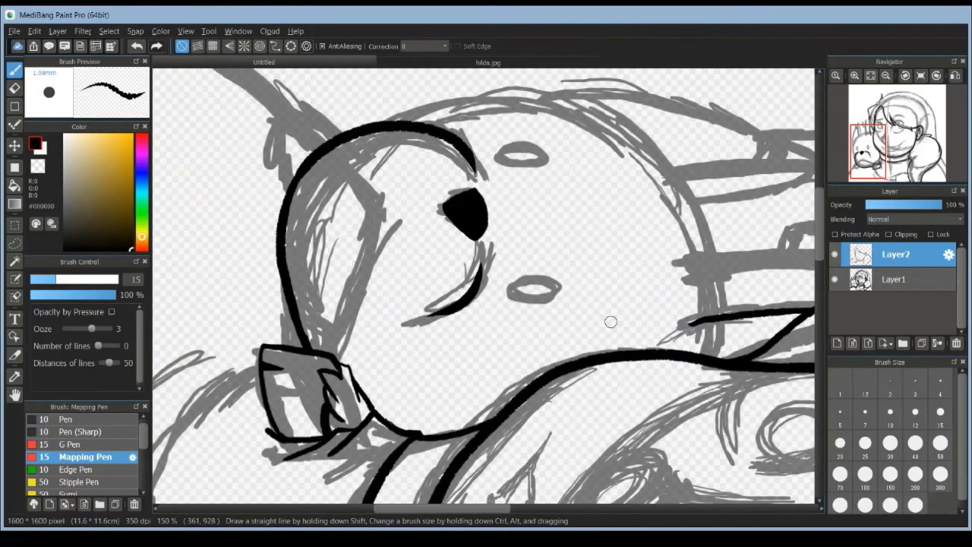
drag(380, 342, 486, 228)
drag(456, 342, 486, 251)
drag(508, 146, 281, 395)
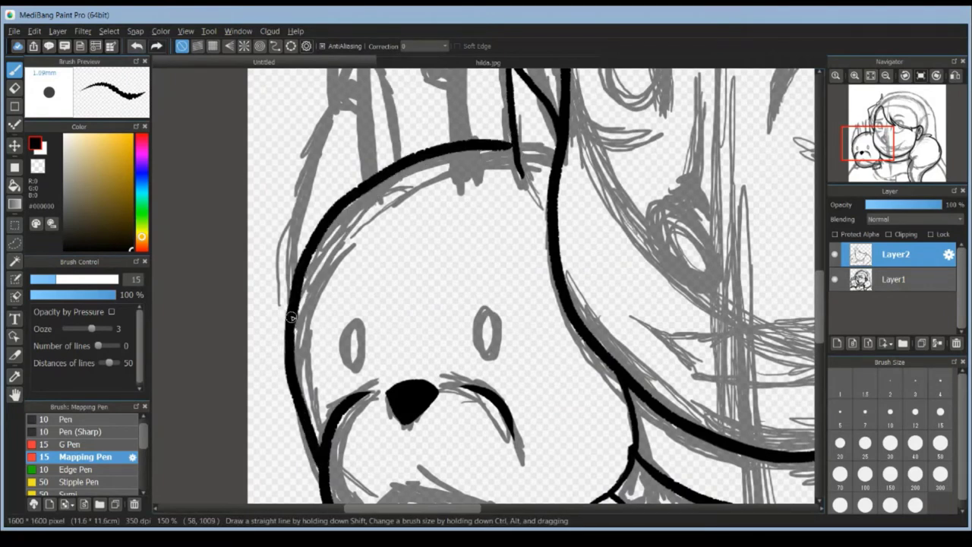
scroll(486, 265, up, 2)
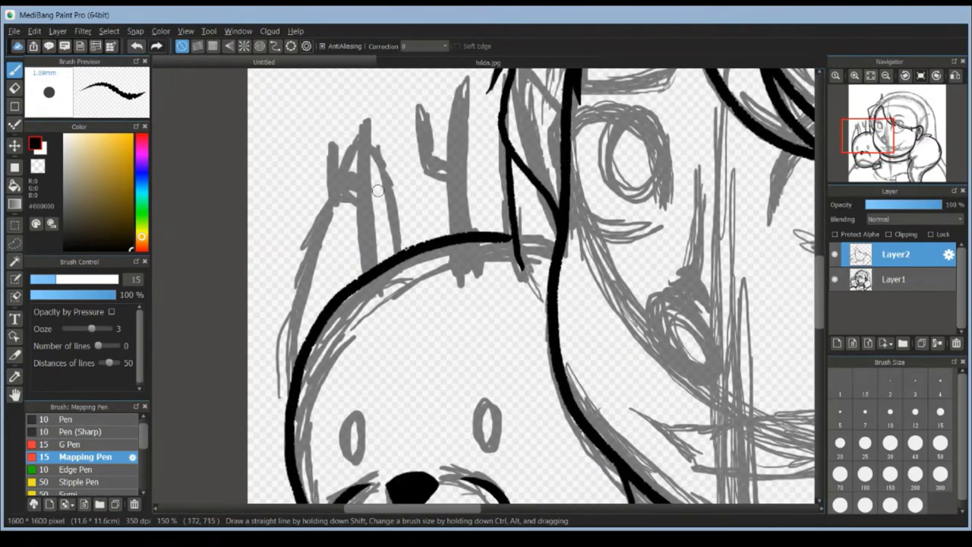
mouse_move(376, 144)
mouse_down()
mouse_move(403, 251)
mouse_move(281, 380)
mouse_up()
drag(380, 148, 337, 188)
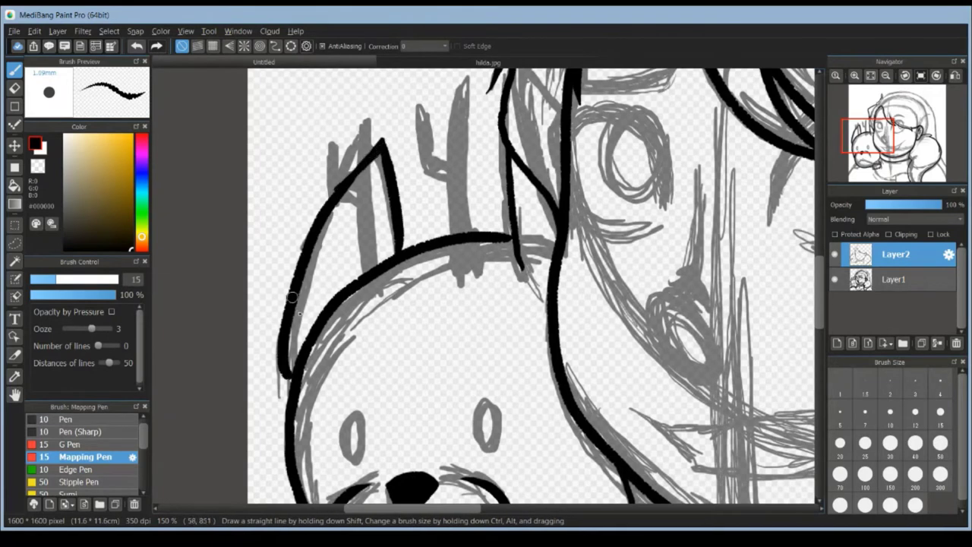
scroll(486, 266, down, 2)
scroll(486, 266, up, 1)
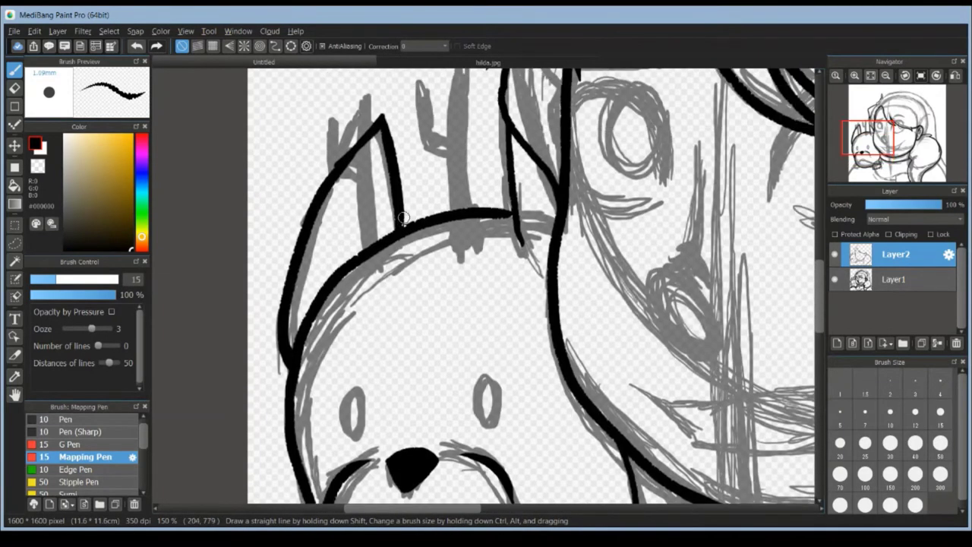
- Fill both eyes solid black, ink the collar tag, and erase its stray line
drag(490, 380, 490, 425)
drag(353, 391, 353, 433)
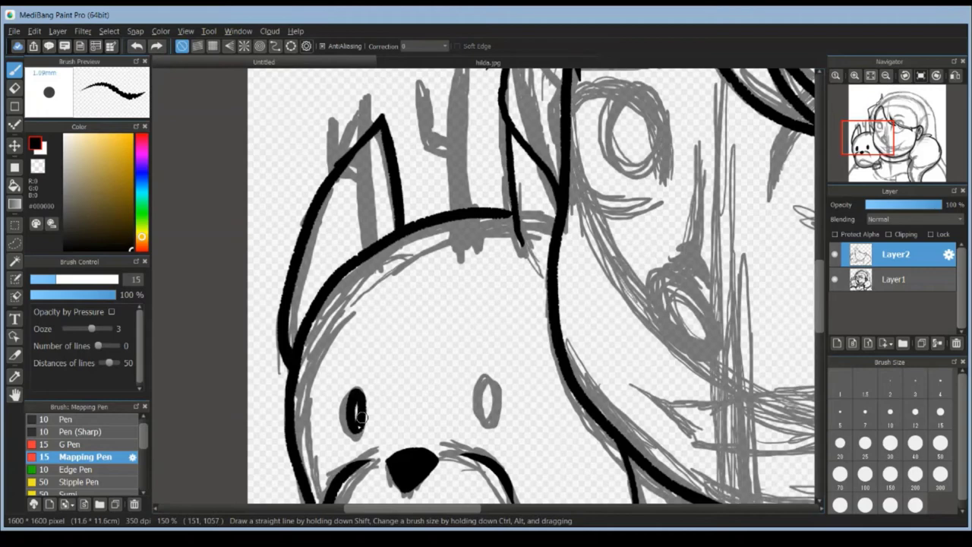
drag(487, 383, 490, 426)
key(space)
drag(486, 228, 486, 357)
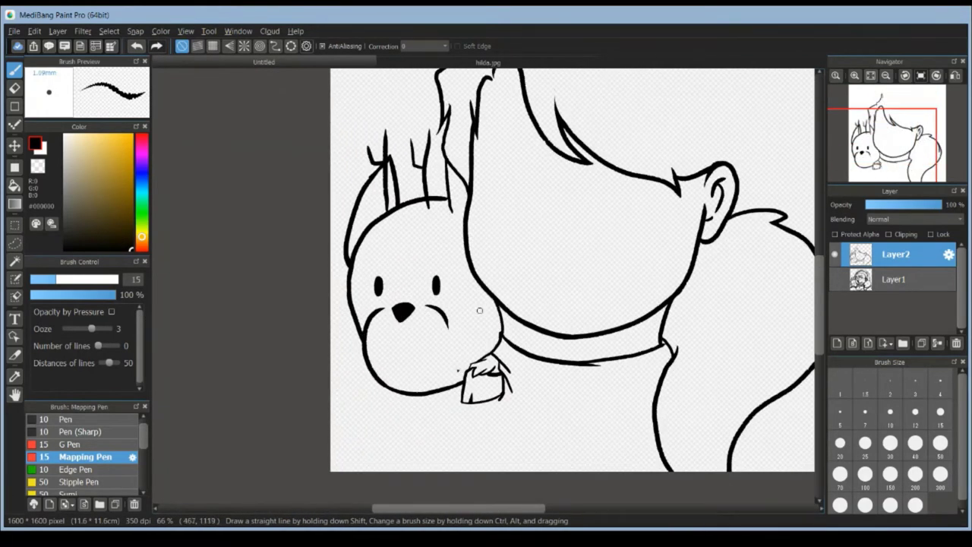
drag(288, 373, 334, 353)
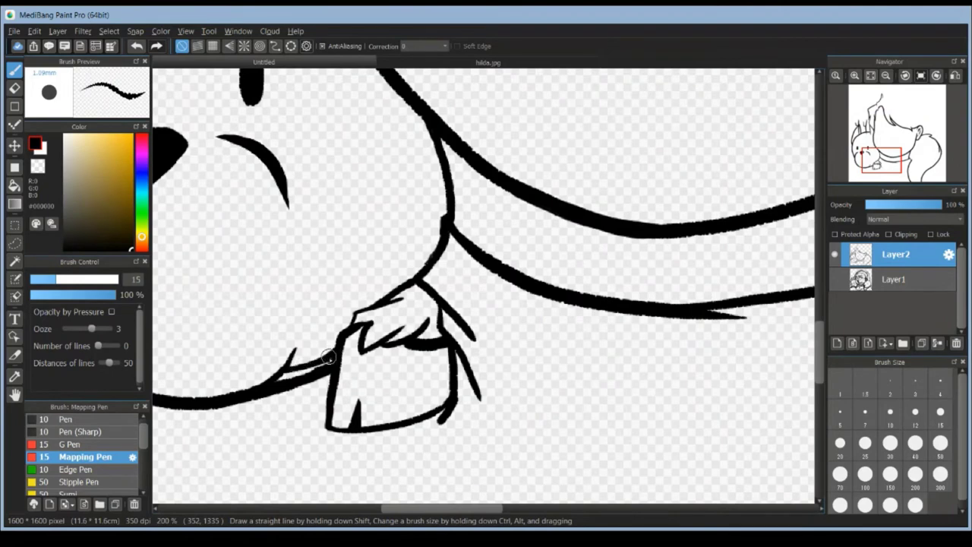
key(e)
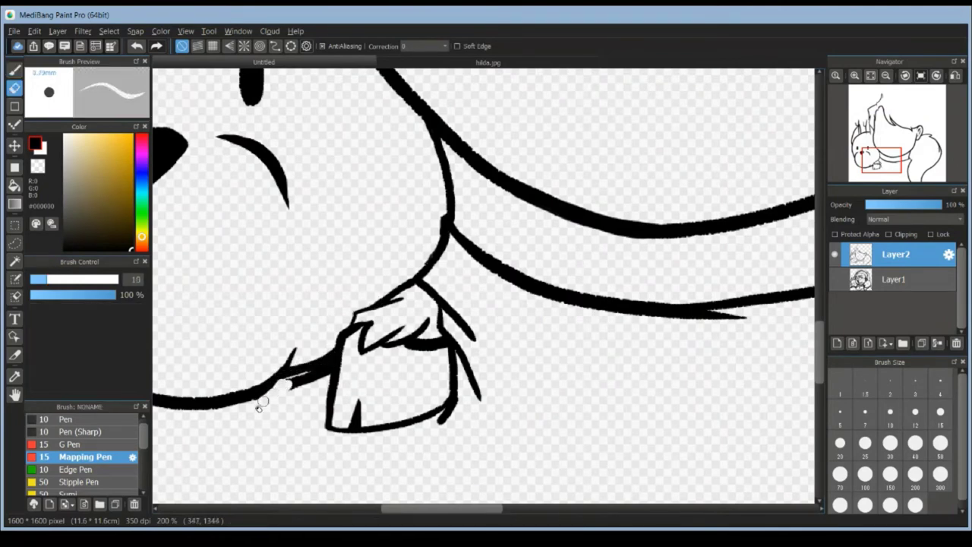
drag(327, 342, 786, 305)
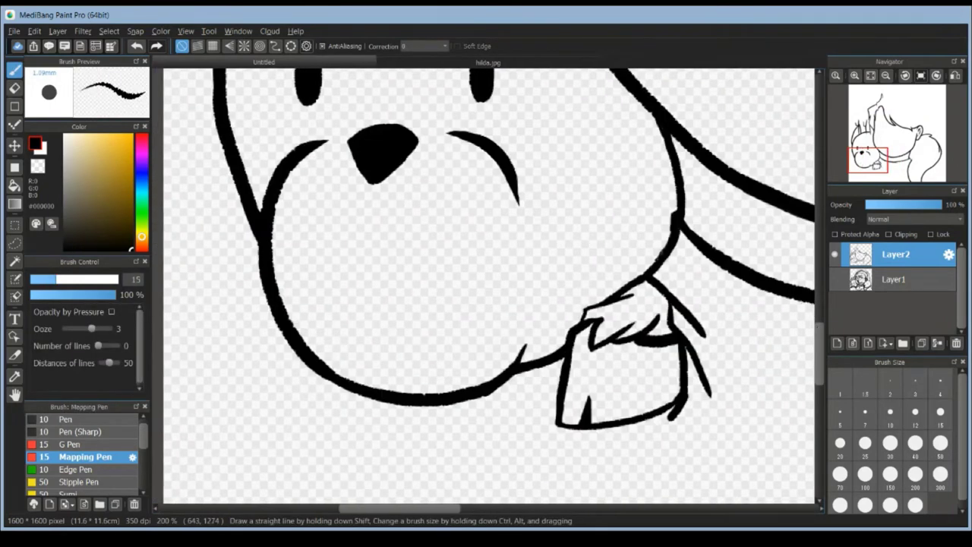
scroll(786, 305, down, 1)
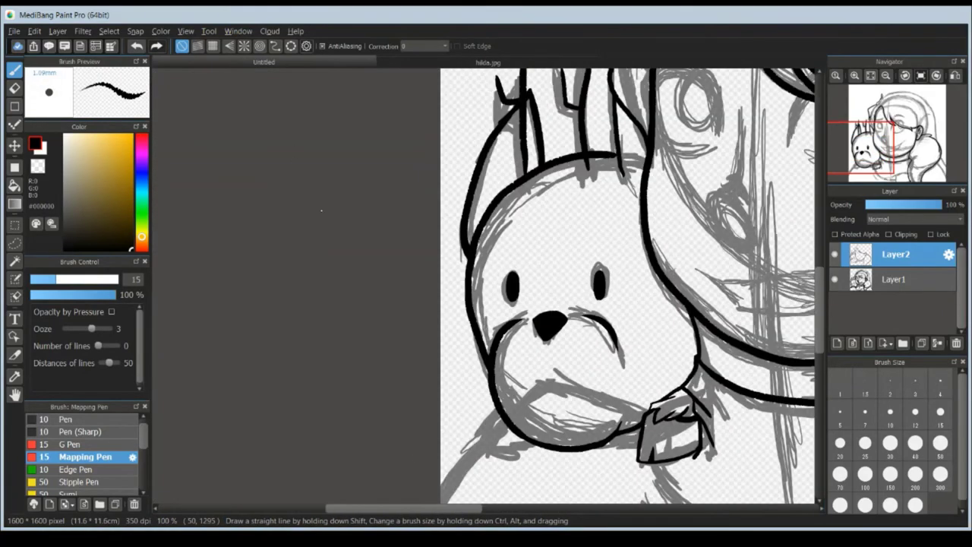
- Try inking a short mouth stroke on the girl, then undo it
mouse_move(684, 303)
mouse_down()
mouse_move(473, 302)
mouse_move(505, 338)
mouse_up()
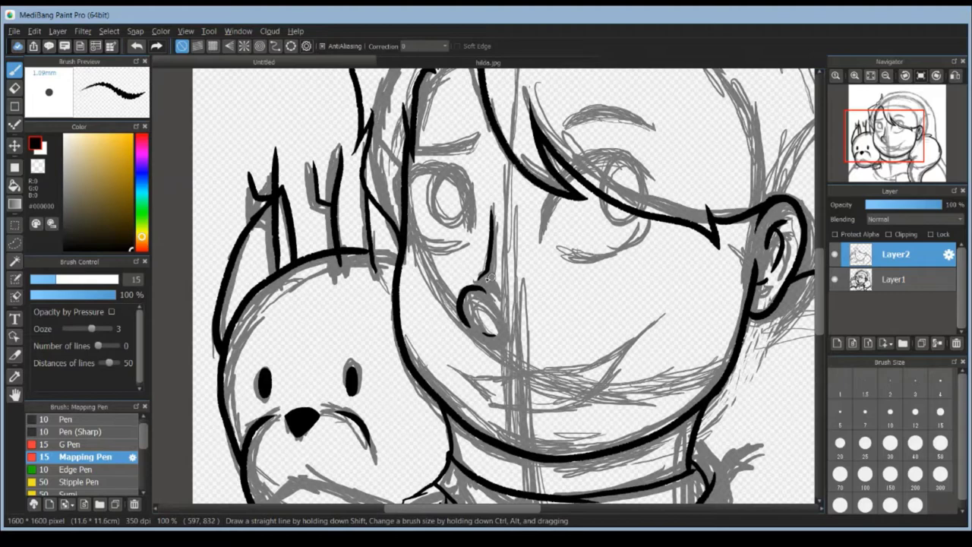
drag(554, 350, 555, 281)
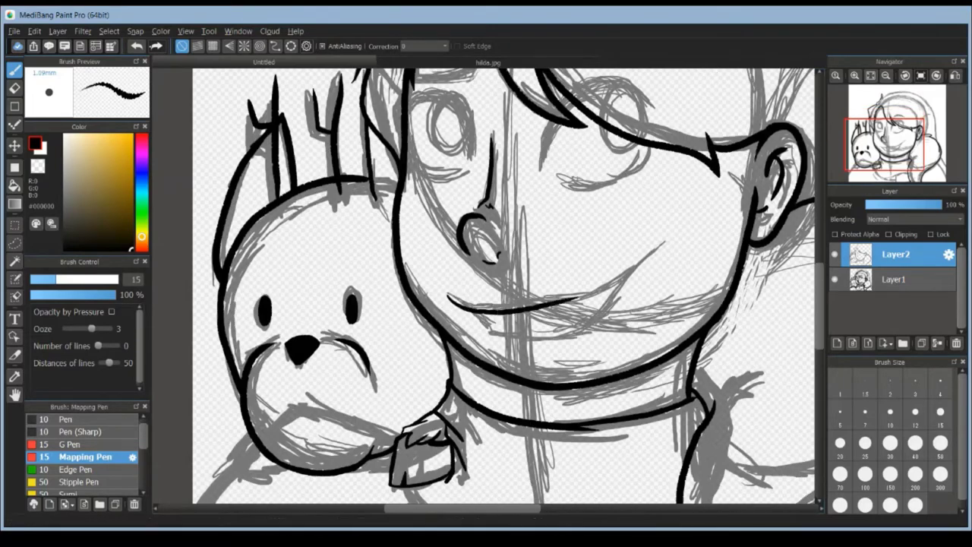
mouse_move(448, 296)
mouse_down()
mouse_move(475, 311)
mouse_move(630, 304)
mouse_up()
key(ctrl+z)
scroll(486, 289, up, 1)
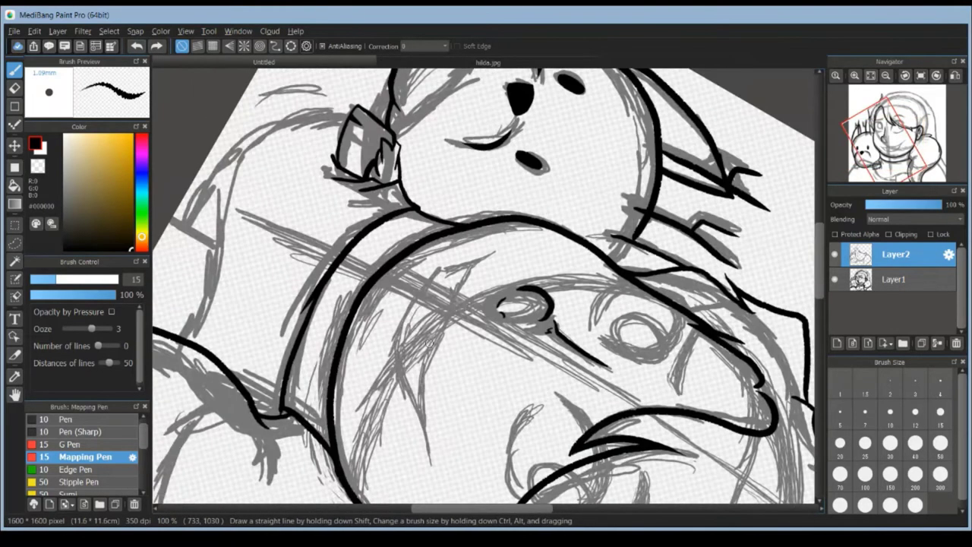
- Ink the bold hair strand across the face and the curved lines beside the eye
drag(574, 156, 432, 376)
drag(486, 289, 486, 228)
drag(425, 323, 510, 135)
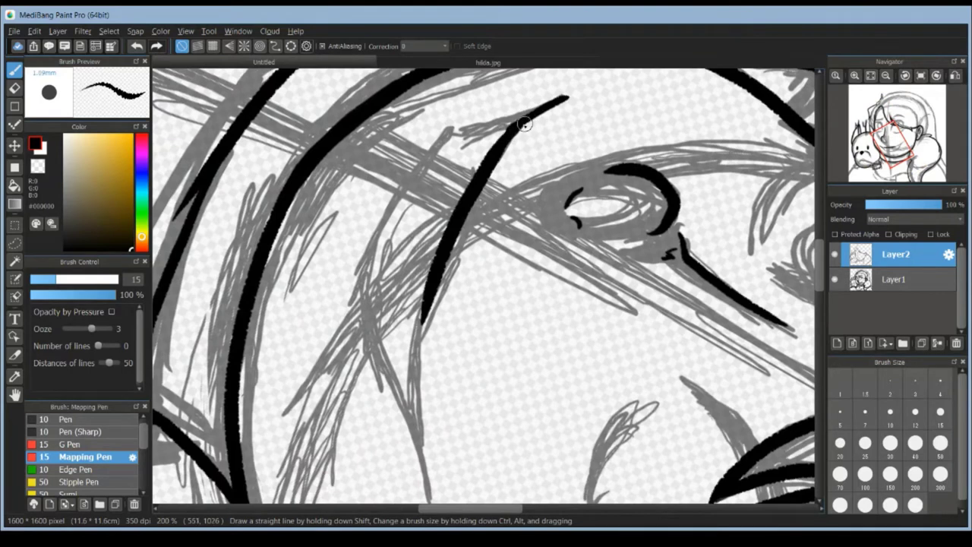
scroll(537, 152, down, 1)
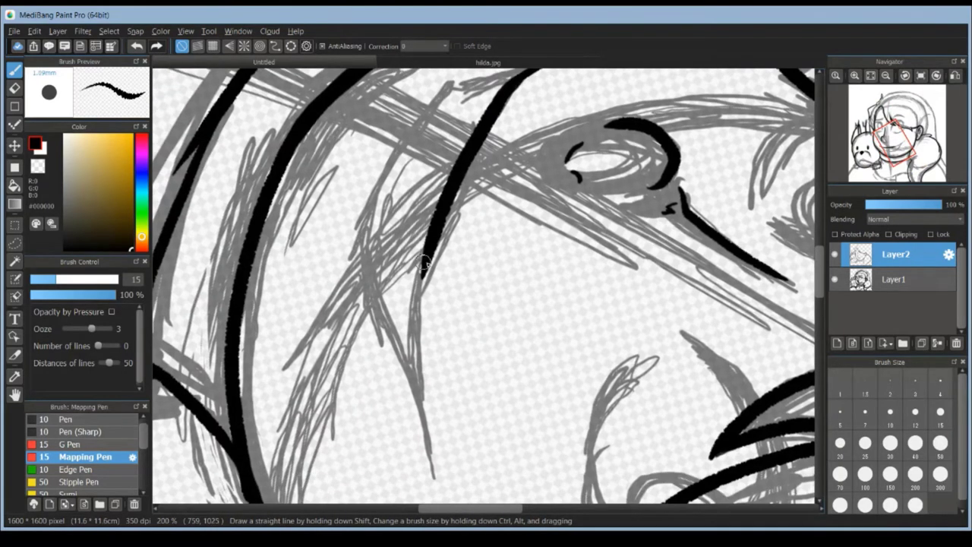
drag(459, 221, 425, 426)
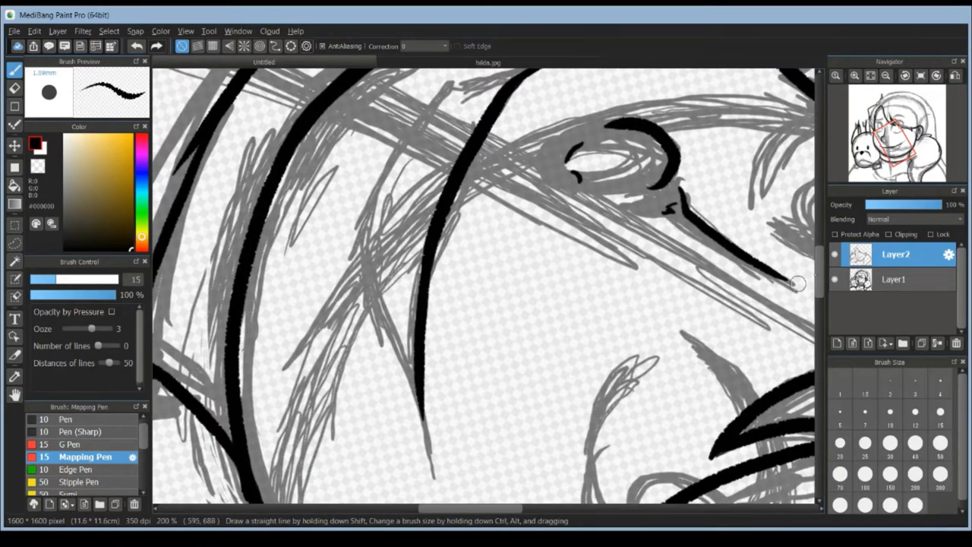
scroll(799, 283, up, 2)
drag(566, 201, 448, 239)
key(e)
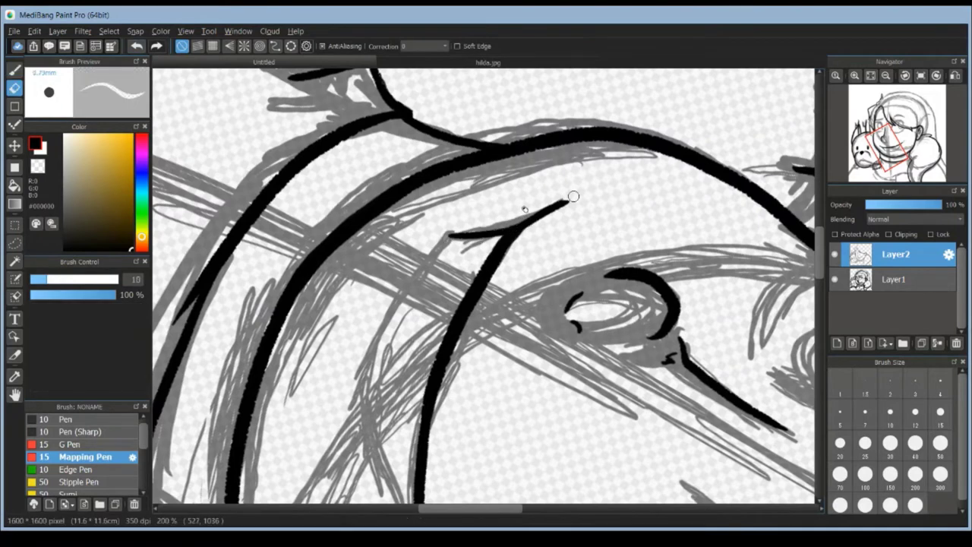
key(b)
scroll(537, 188, down, 2)
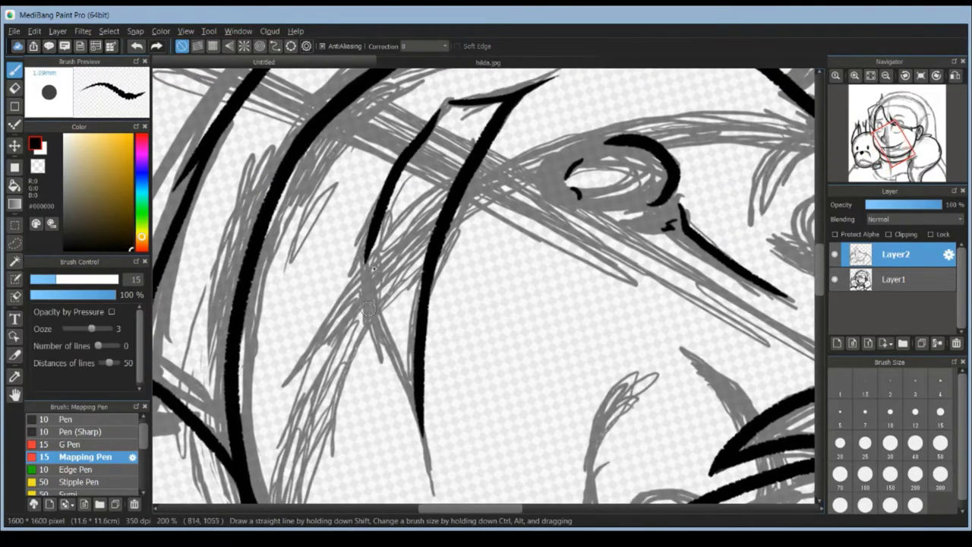
drag(444, 106, 395, 368)
key(e)
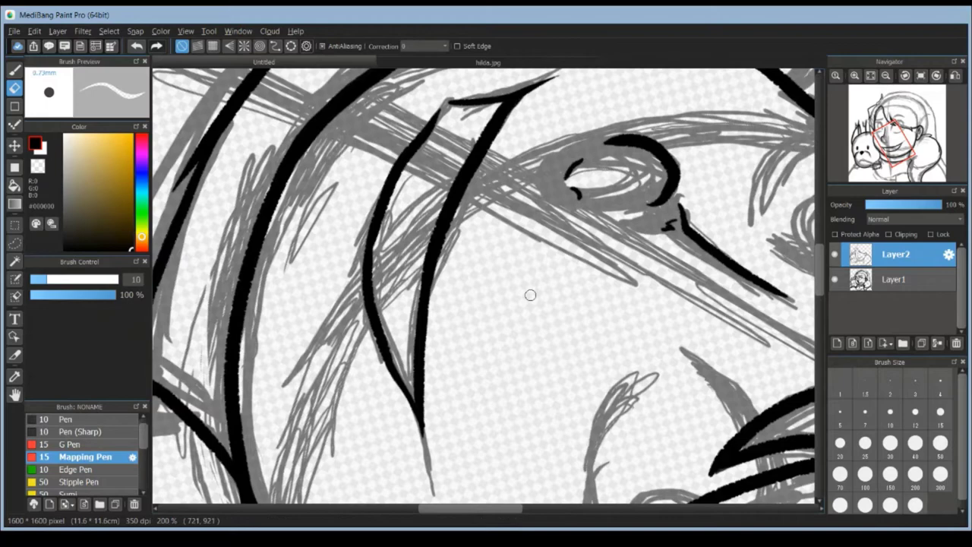
key(b)
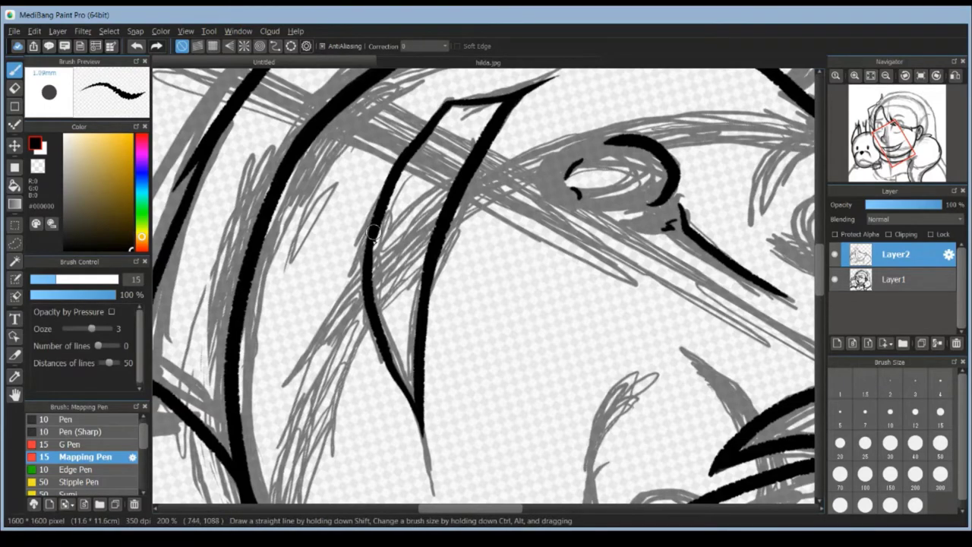
- Ink the fox's paw edge and a new curve along the body
drag(674, 320, 471, 296)
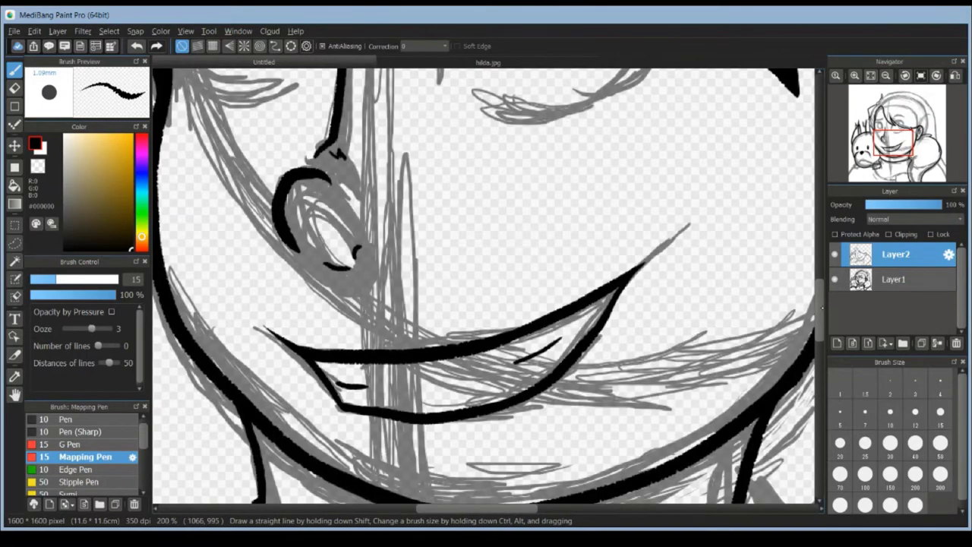
scroll(684, 228, down, 2)
drag(425, 285, 700, 314)
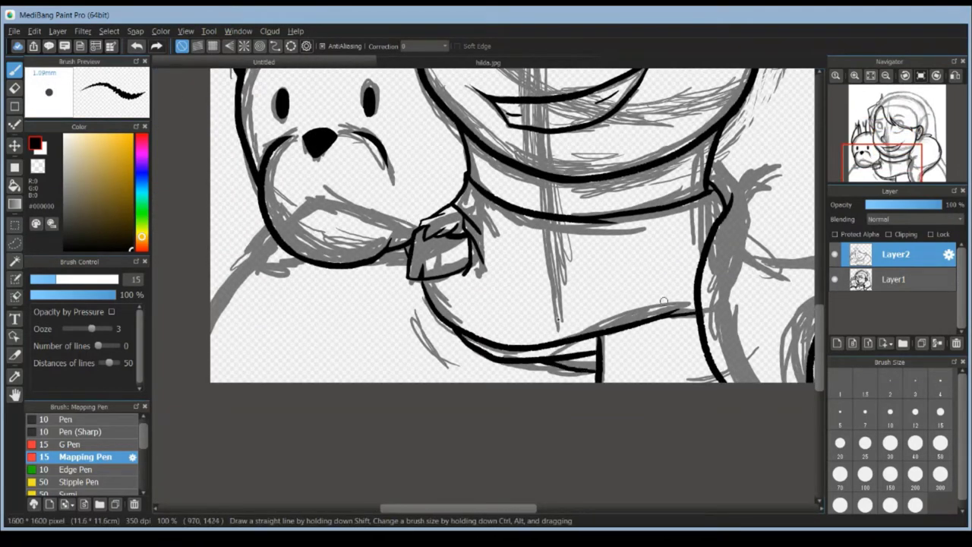
mouse_move(250, 262)
mouse_down()
mouse_move(305, 264)
mouse_move(220, 334)
mouse_up()
key(ctrl+z)
scroll(486, 228, down, 5)
drag(574, 228, 642, 376)
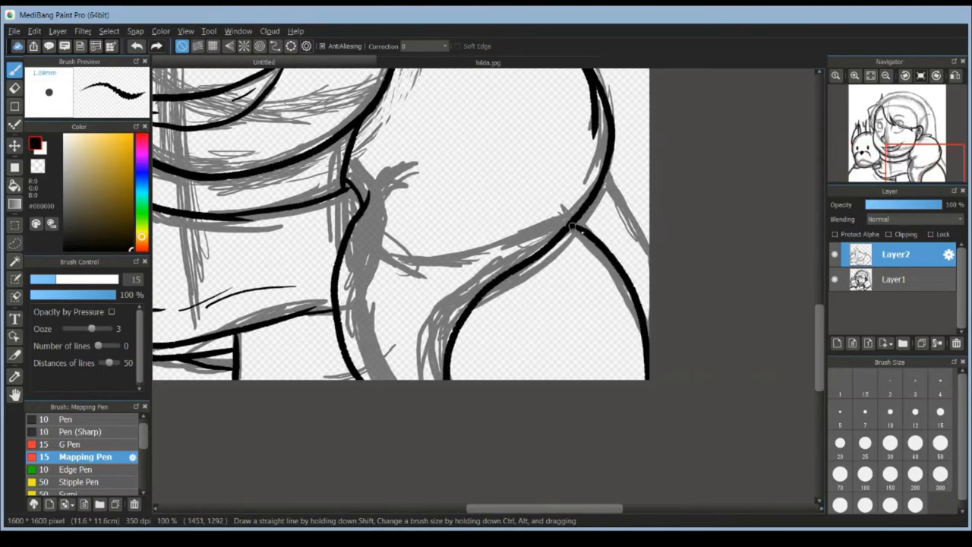
scroll(486, 227, down, 4)
scroll(380, 190, up, 3)
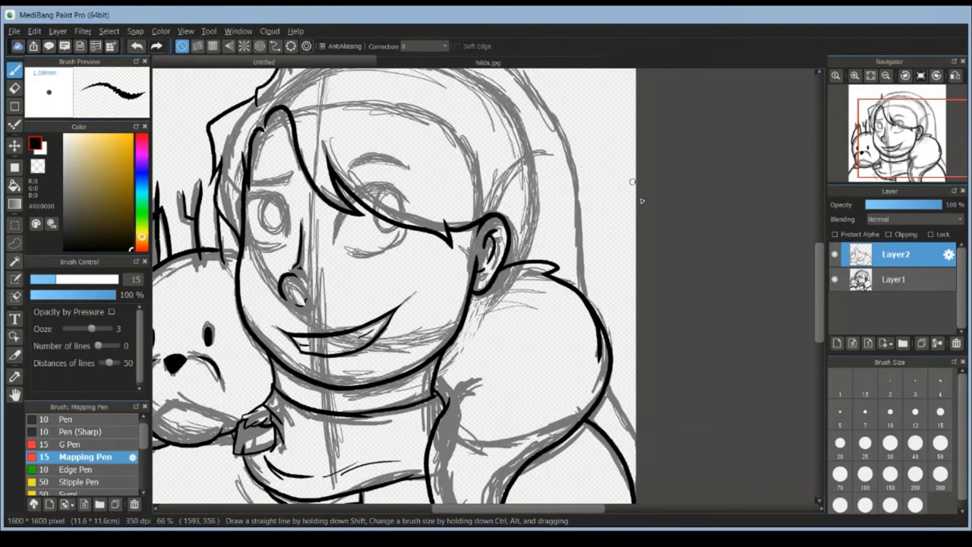
scroll(380, 190, up, 2)
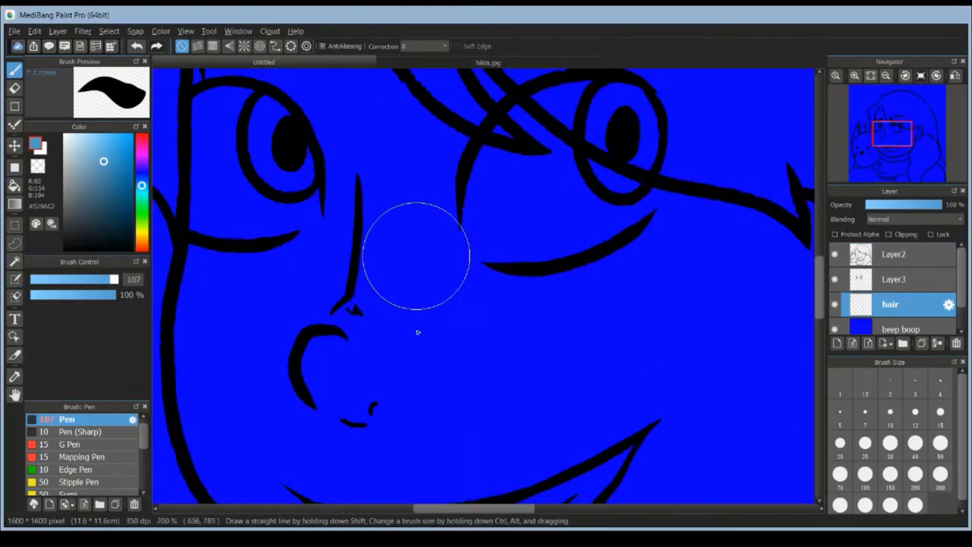
- Fill the front hair strand and the area above it with light blue
mouse_move(456, 262)
mouse_down()
mouse_move(456, 356)
mouse_move(441, 228)
mouse_move(456, 152)
mouse_move(497, 171)
mouse_up()
scroll(532, 182, down, 1)
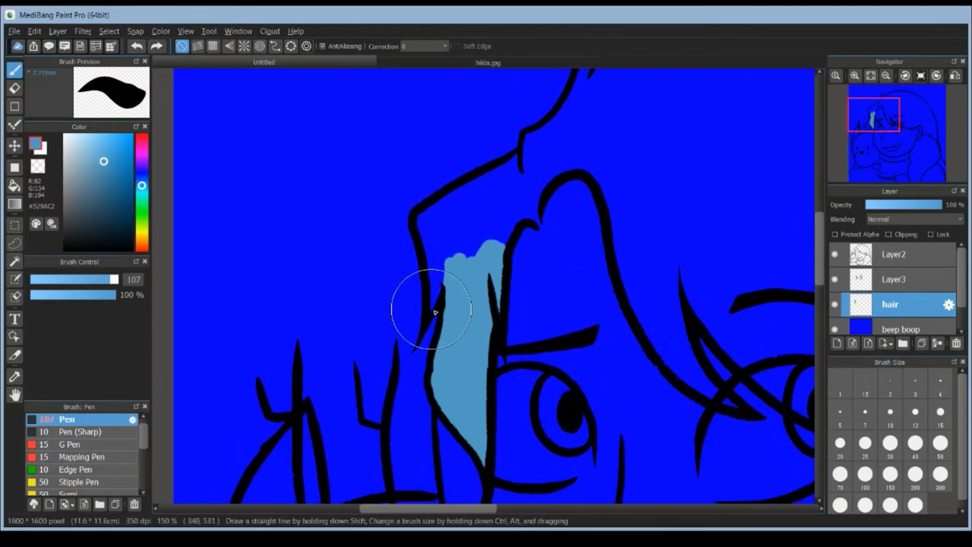
drag(433, 302, 516, 156)
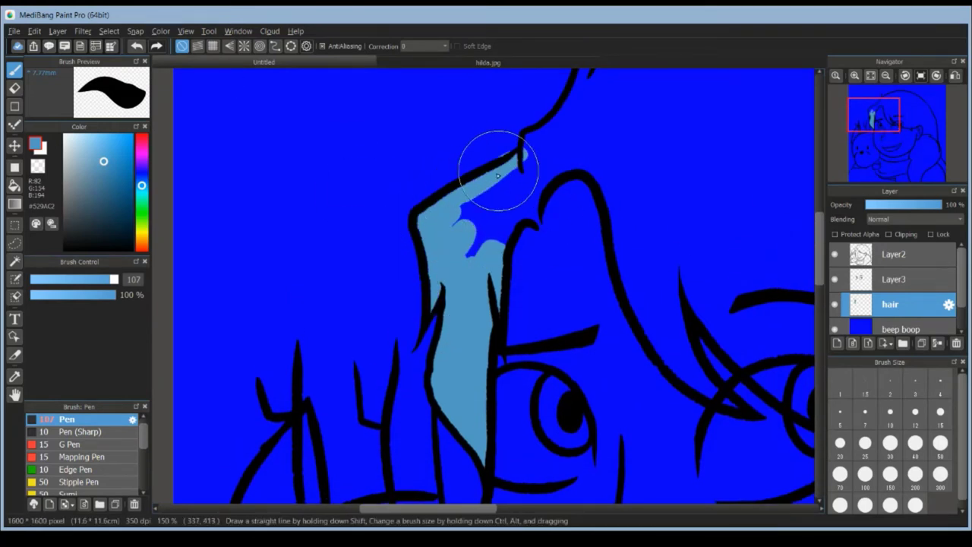
mouse_move(456, 243)
mouse_down()
mouse_move(524, 205)
mouse_move(516, 198)
mouse_up()
scroll(501, 190, down, 2)
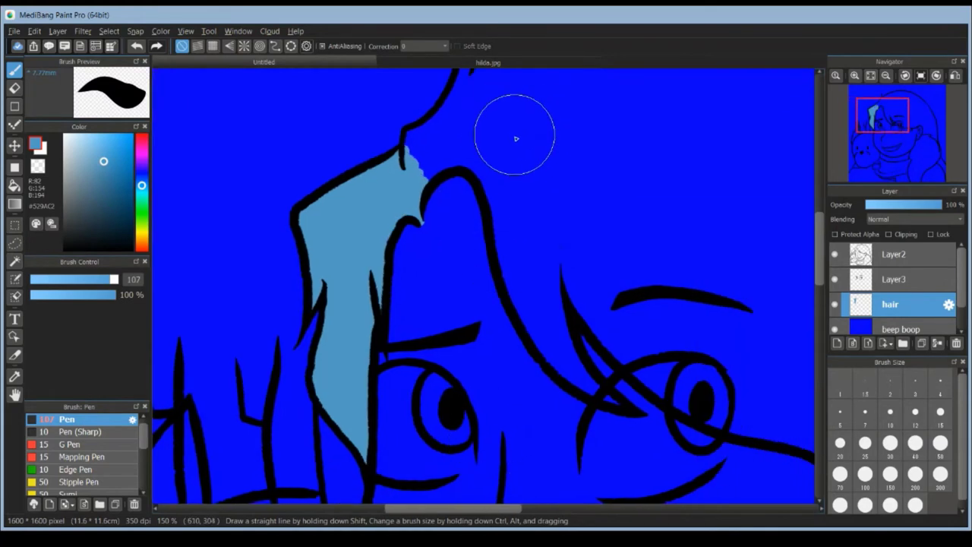
drag(410, 164, 452, 114)
mouse_move(456, 148)
mouse_down()
mouse_move(497, 159)
mouse_move(554, 220)
mouse_up()
mouse_move(531, 190)
mouse_down()
mouse_move(562, 349)
mouse_move(600, 395)
mouse_up()
drag(577, 365, 509, 194)
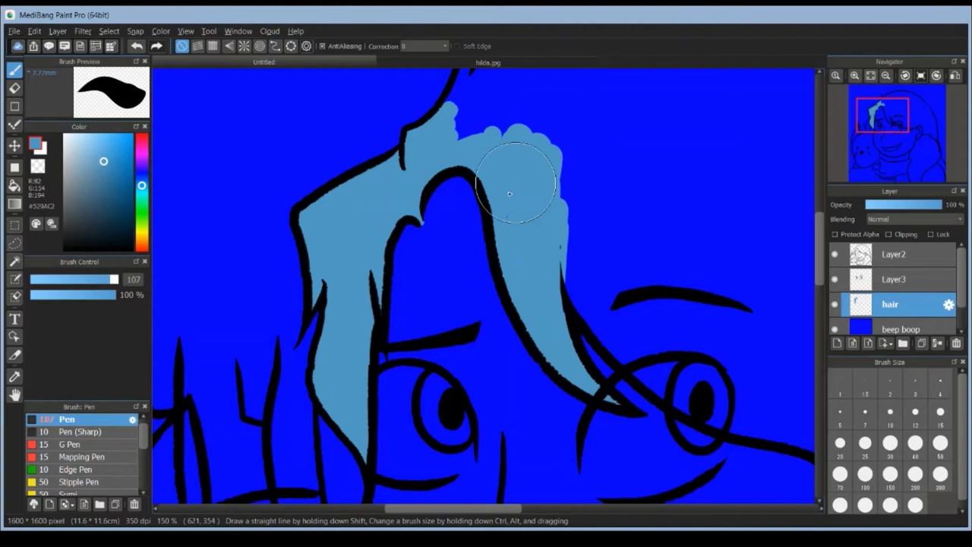
scroll(510, 194, down, 3)
- Paint light blue across the top, right edge and behind-ear hair, filling remaining gaps
mouse_move(357, 228)
mouse_down()
mouse_move(425, 349)
mouse_move(593, 455)
mouse_move(608, 364)
mouse_move(653, 395)
mouse_move(464, 266)
mouse_up()
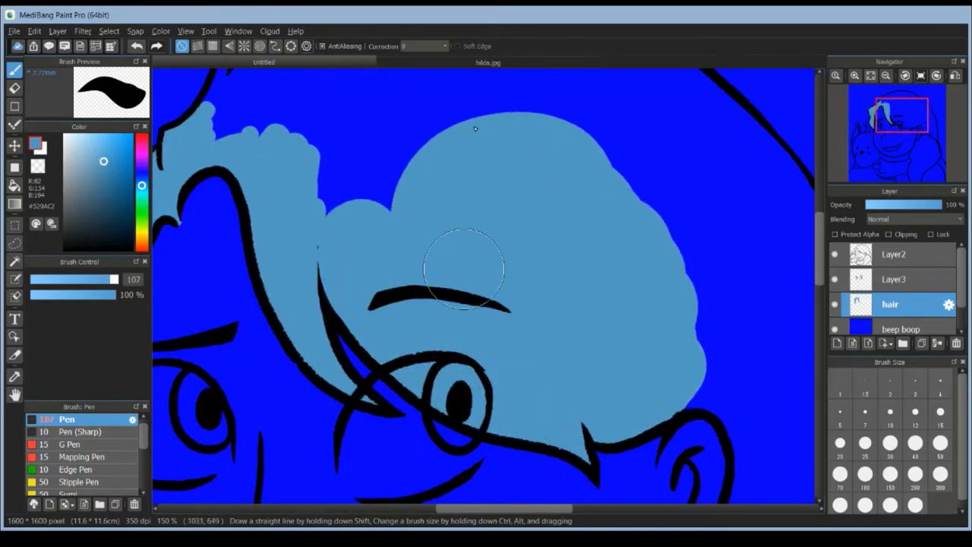
scroll(464, 266, up, 3)
mouse_move(228, 168)
mouse_down()
mouse_move(289, 258)
mouse_move(456, 152)
mouse_move(381, 272)
mouse_up()
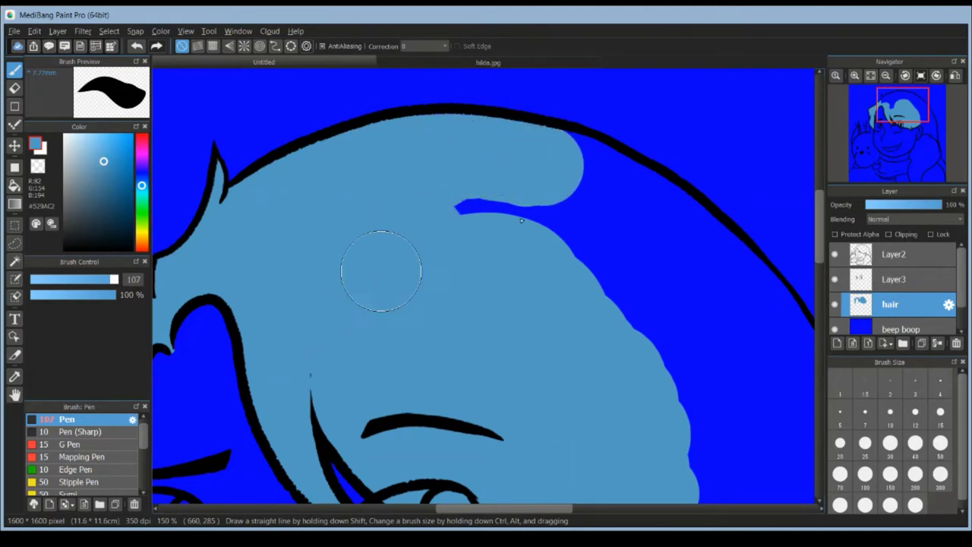
drag(471, 183, 683, 251)
scroll(607, 228, down, 3)
drag(592, 182, 668, 380)
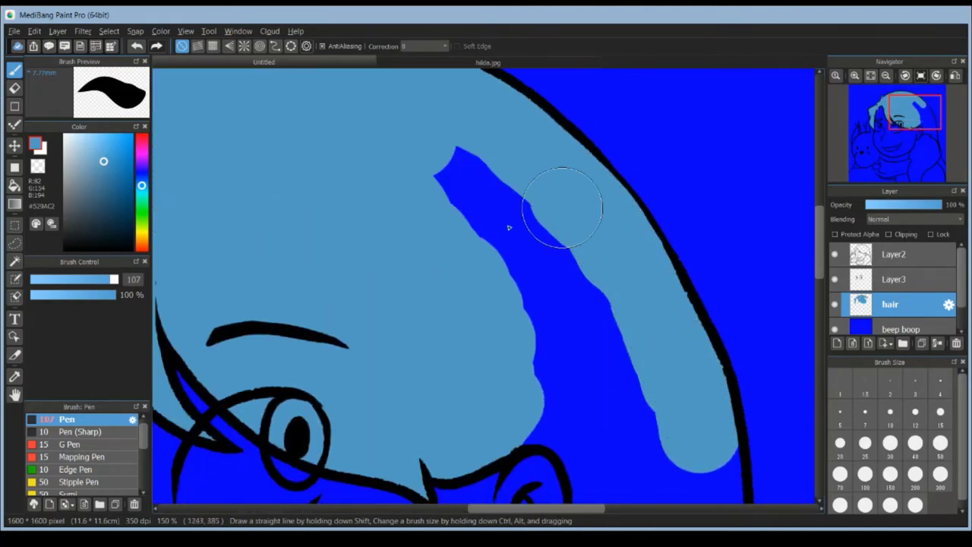
drag(509, 227, 562, 205)
scroll(509, 228, down, 4)
drag(540, 259, 604, 357)
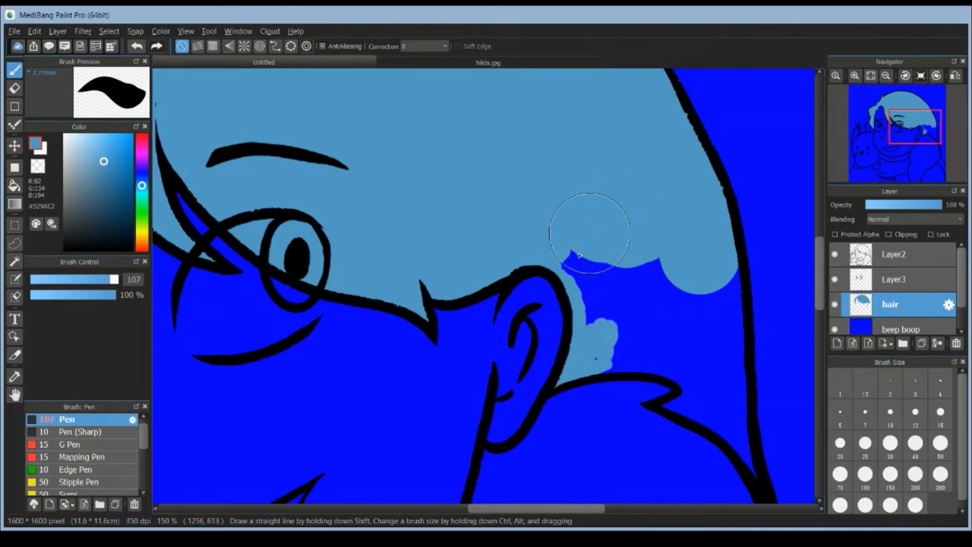
drag(579, 256, 638, 349)
scroll(638, 304, right, 5)
drag(242, 372, 349, 319)
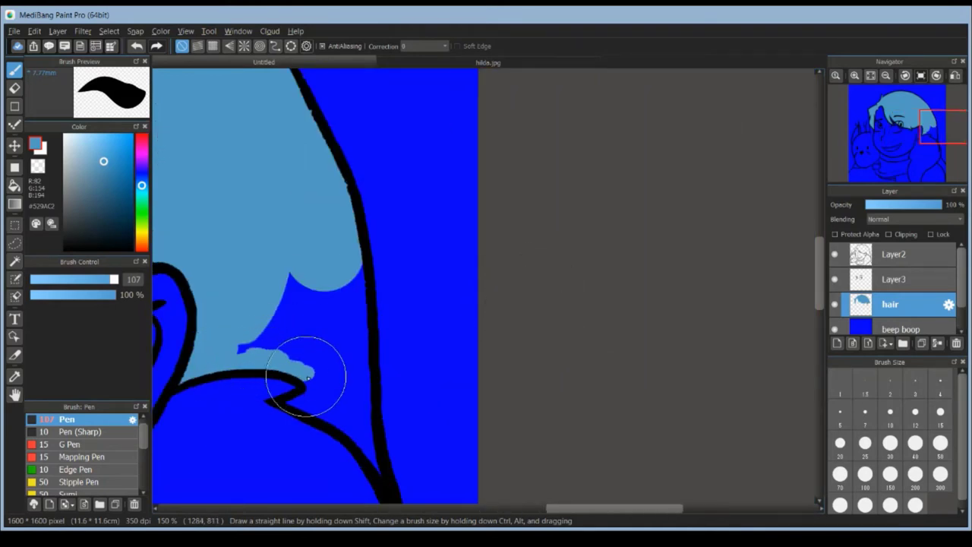
drag(304, 350, 357, 335)
scroll(722, 287, down, 5)
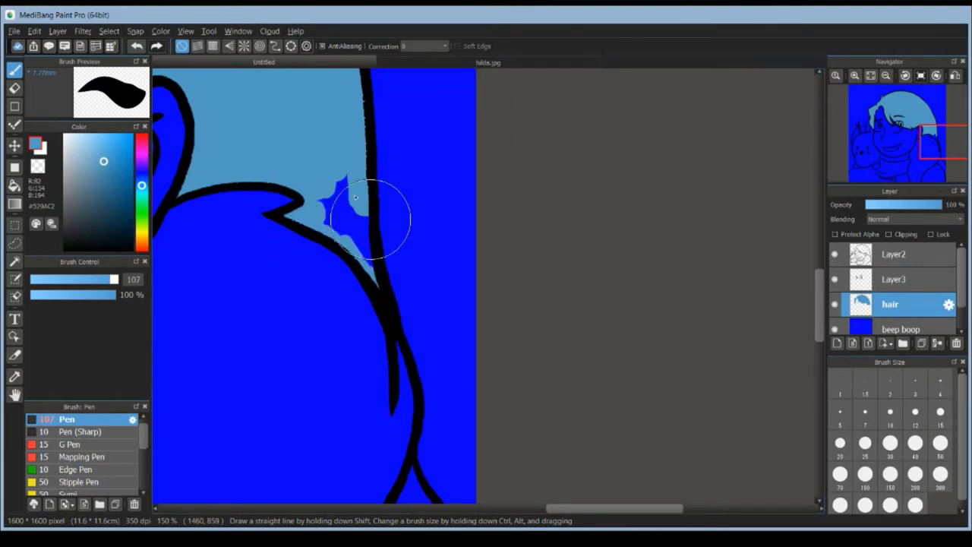
scroll(372, 243, down, 5)
mouse_move(395, 163)
mouse_down()
mouse_move(410, 228)
mouse_move(414, 190)
mouse_move(474, 251)
mouse_move(471, 330)
mouse_up()
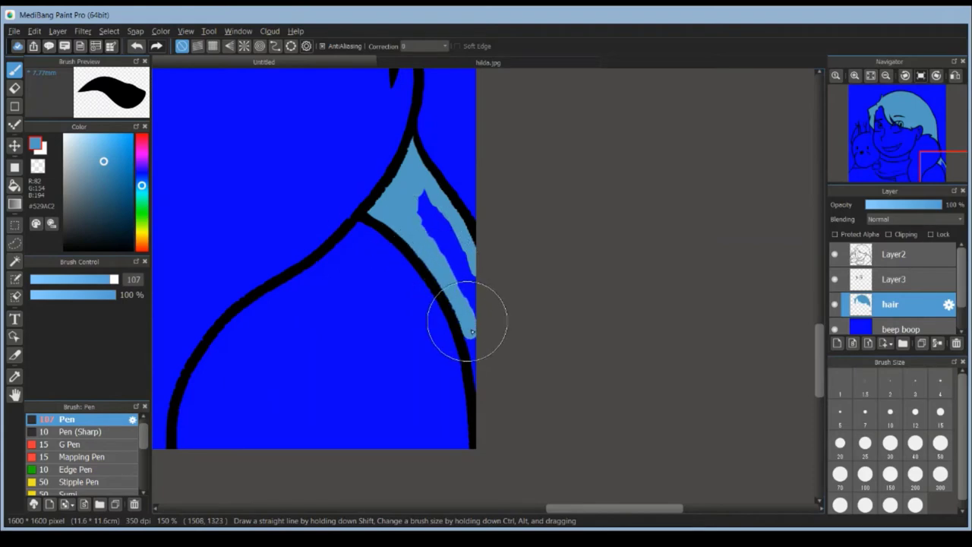
drag(417, 199, 456, 288)
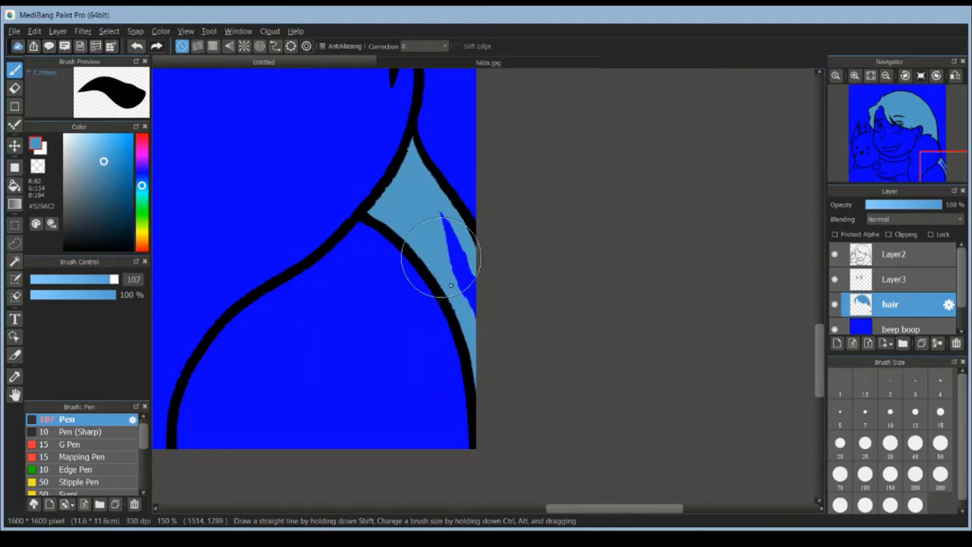
scroll(471, 304, down, 4)
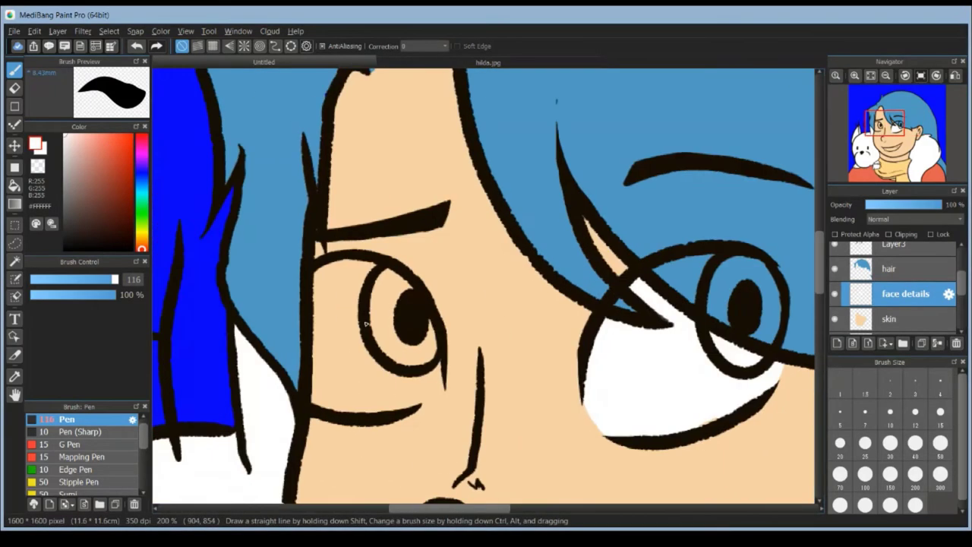
- Paint the left eye white and the teeth white, then add a new layer for the iris
drag(373, 351, 391, 322)
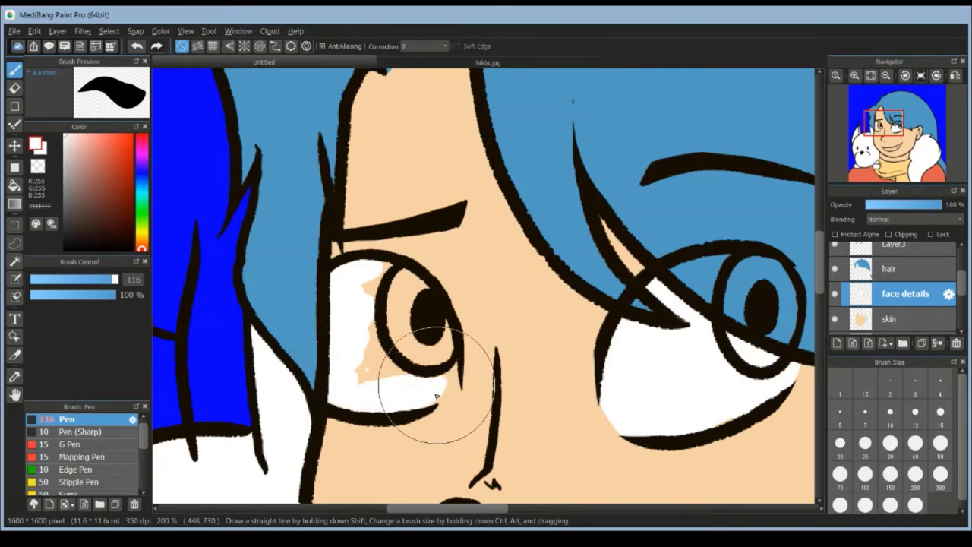
scroll(456, 304, down, 3)
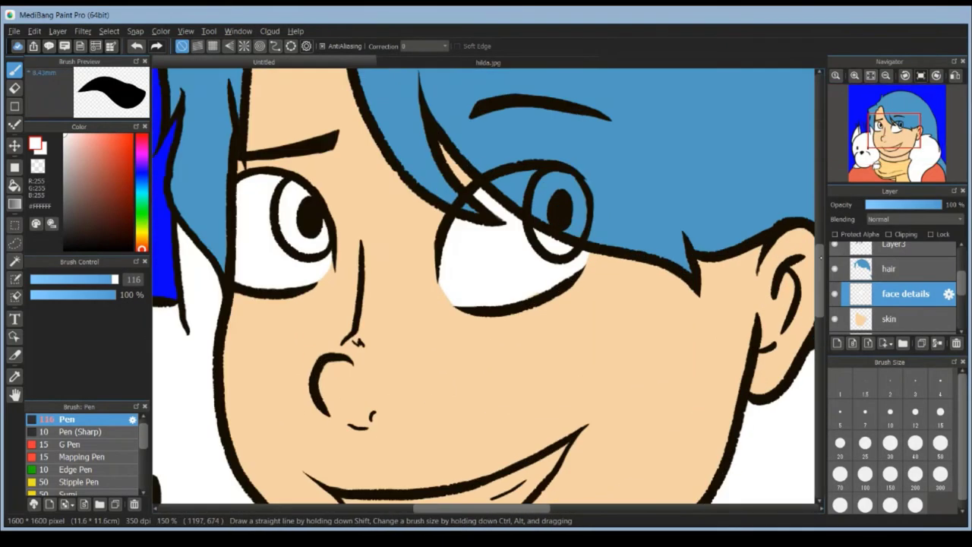
mouse_move(380, 180)
mouse_down()
mouse_move(501, 163)
mouse_move(562, 126)
mouse_move(524, 164)
mouse_move(554, 140)
mouse_up()
scroll(608, 189, down, 4)
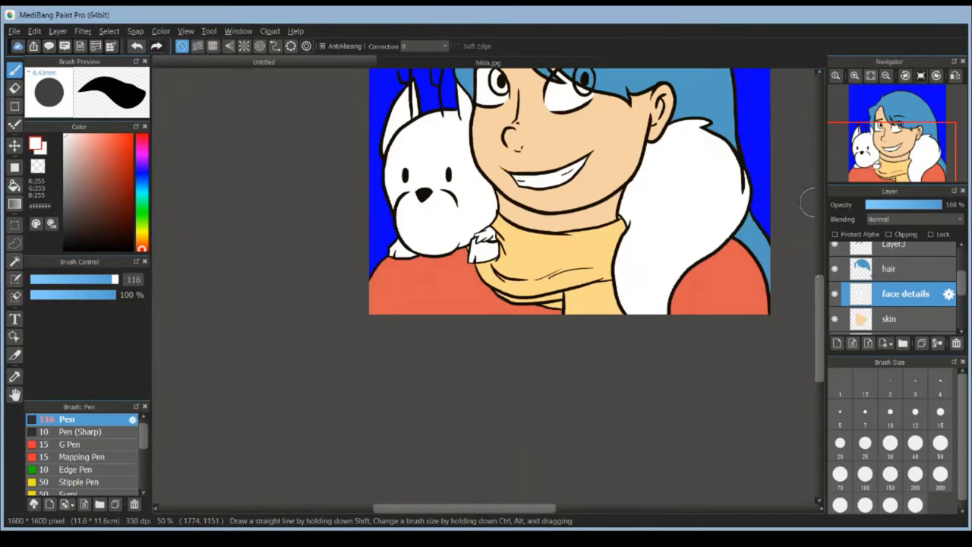
scroll(513, 416, up, 3)
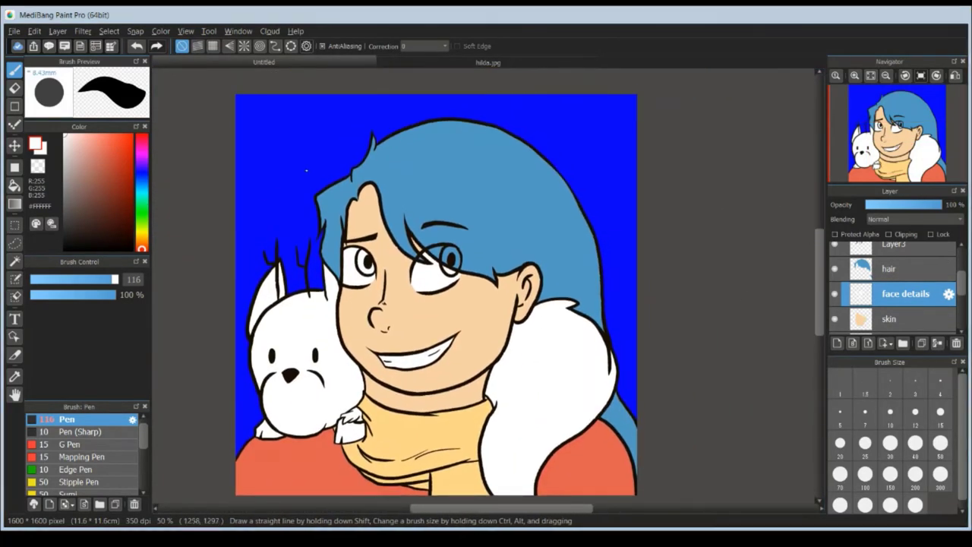
key(ctrl+shift+n)
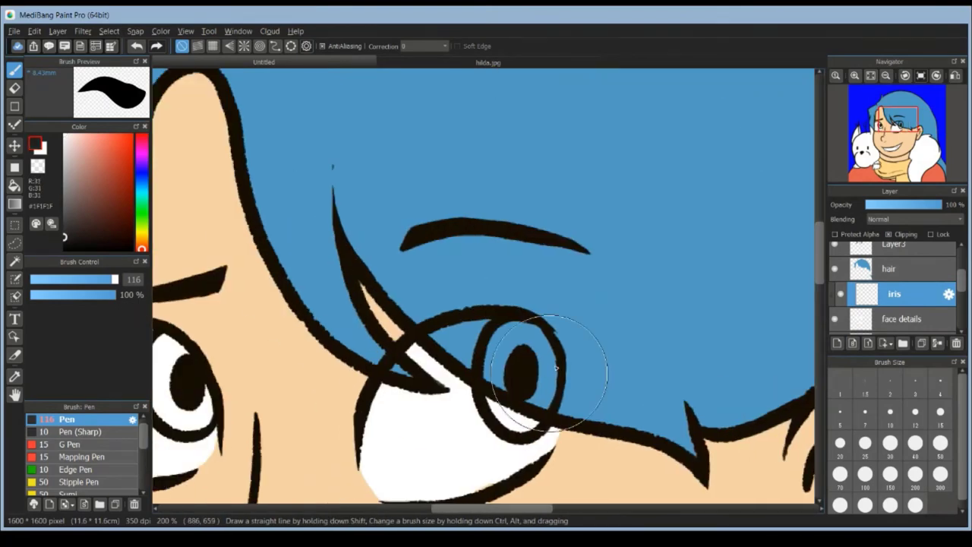
- Paint dark grey into both irises on the clipped iris layer
drag(558, 367, 491, 153)
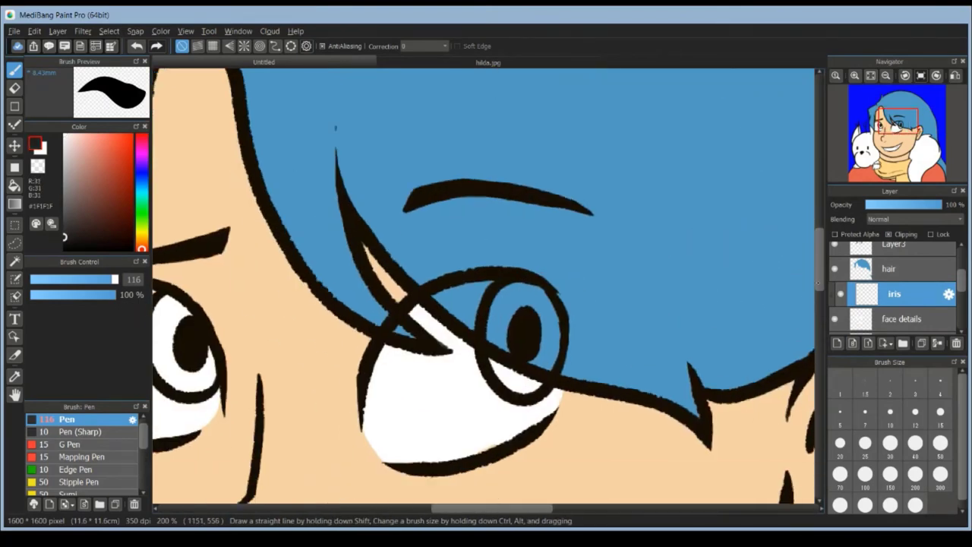
drag(495, 242, 537, 274)
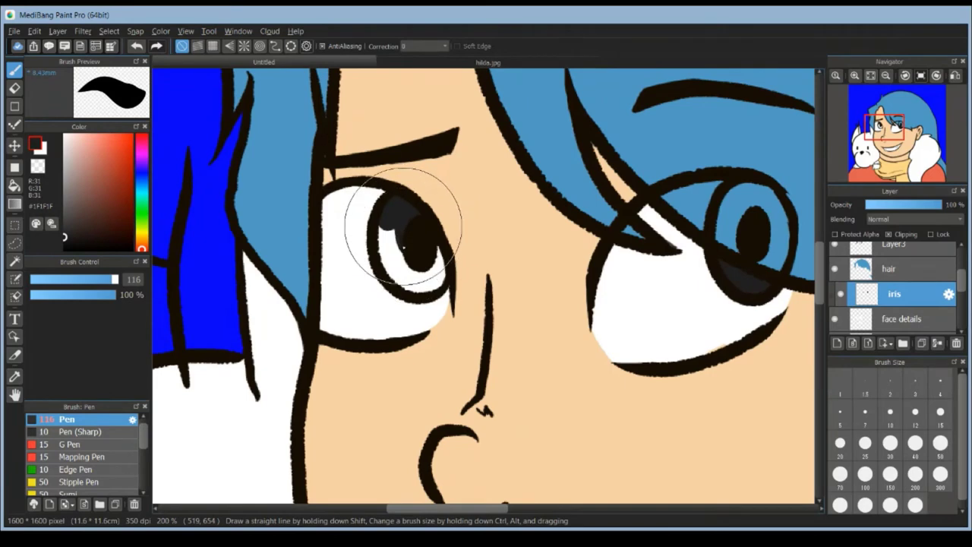
drag(410, 220, 439, 273)
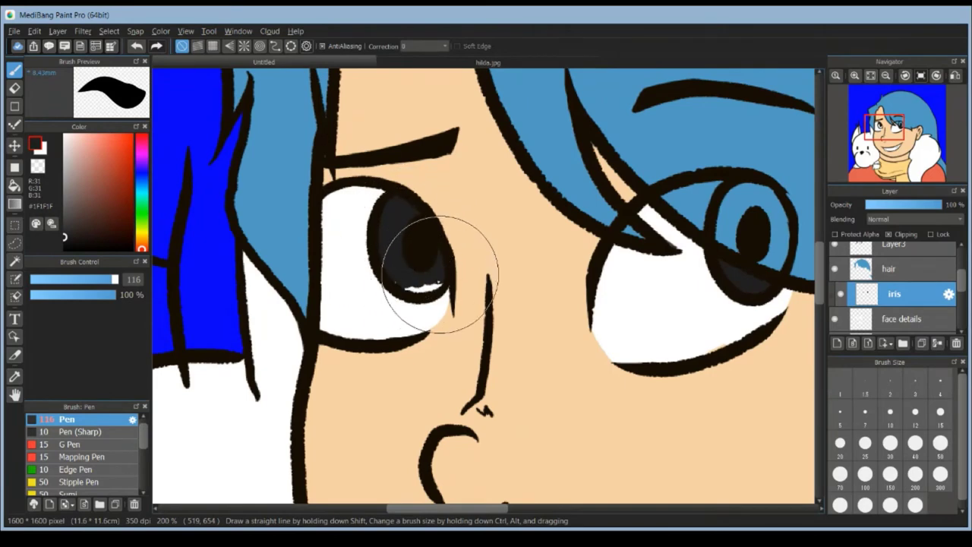
scroll(439, 273, down, 2)
scroll(439, 274, down, 2)
scroll(439, 273, down, 1)
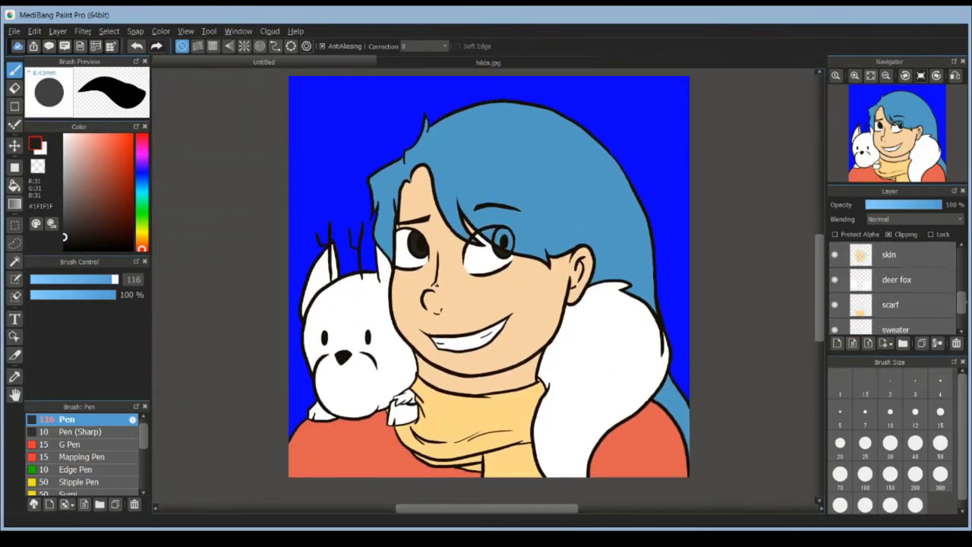
- Paint both deer fox hooves black on a new hooves layer, tidy them, and add a layer above skin
click(897, 300)
scroll(325, 342, up, 3)
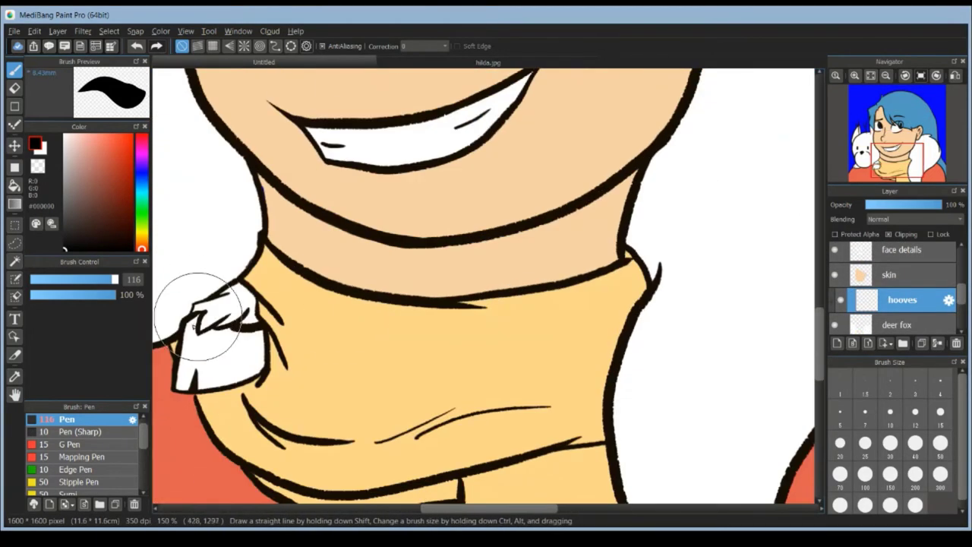
drag(202, 315, 243, 394)
scroll(244, 380, left, 5)
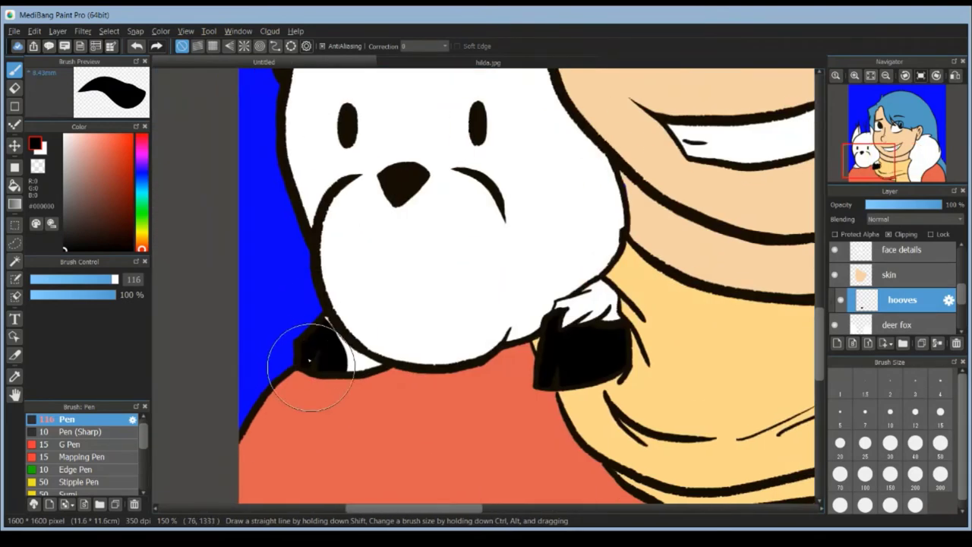
click(309, 361)
key(e)
scroll(342, 304, down, 4)
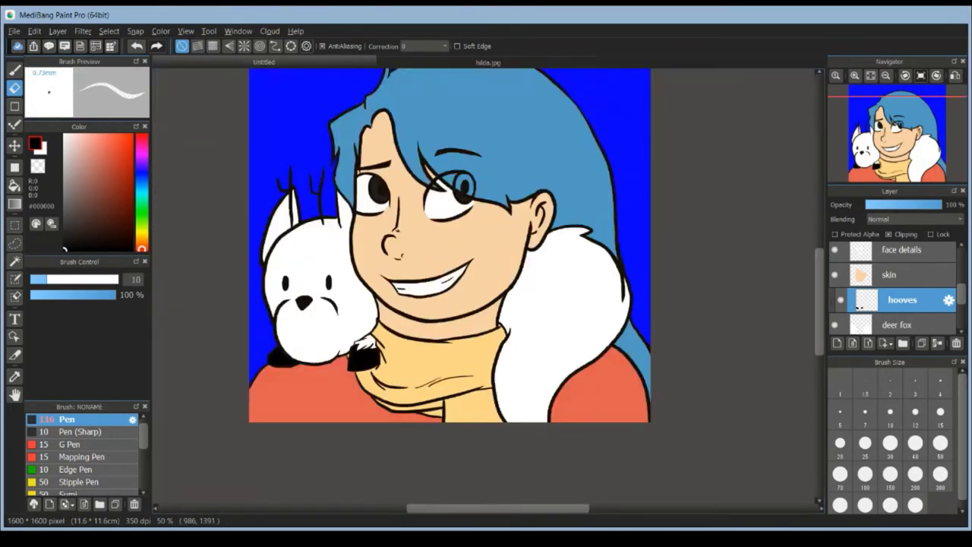
scroll(720, 233, down, 2)
scroll(720, 234, up, 3)
scroll(896, 296, up, 2)
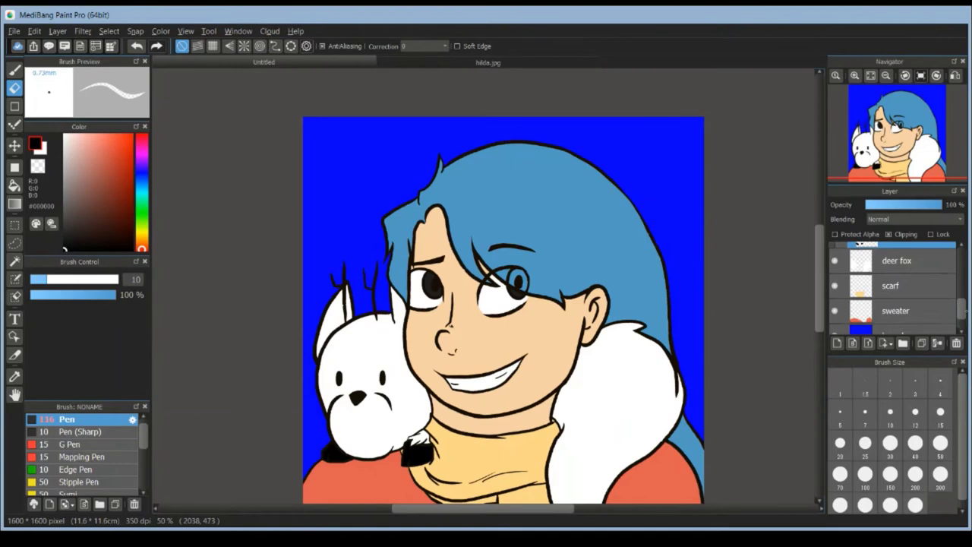
click(838, 343)
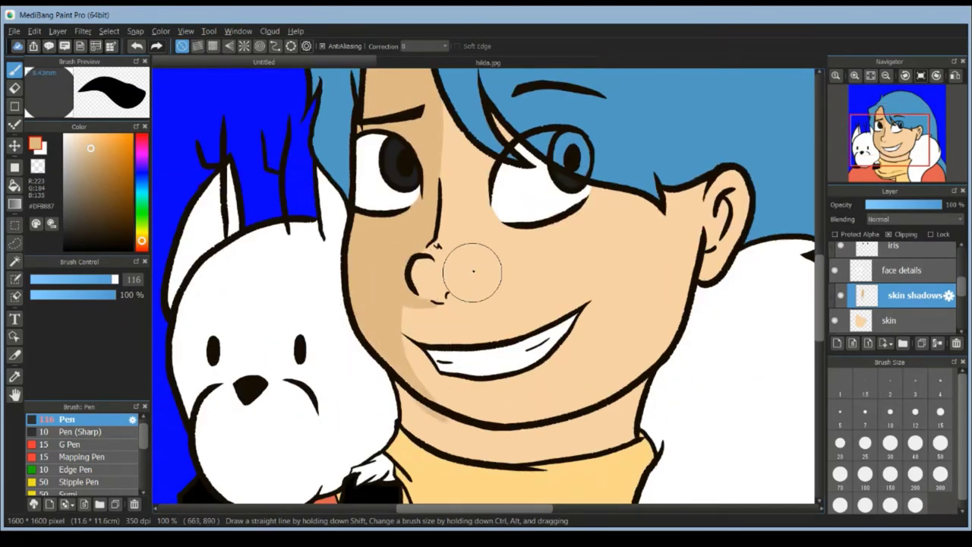
- Set the Pen to size 47 and paint a darker skin shadow on the cheek beside the smile
key(e)
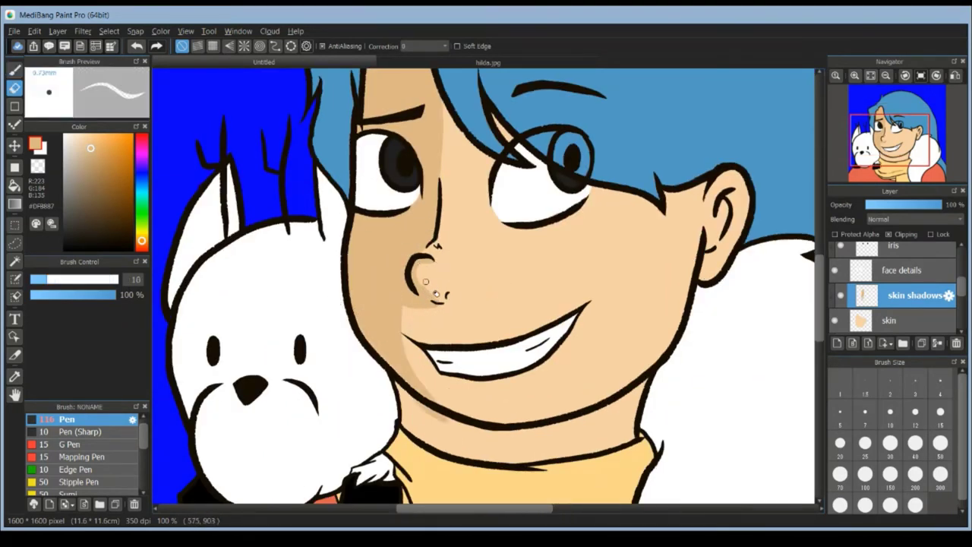
key(b)
ctrl+alt+drag(467, 258, 443, 240)
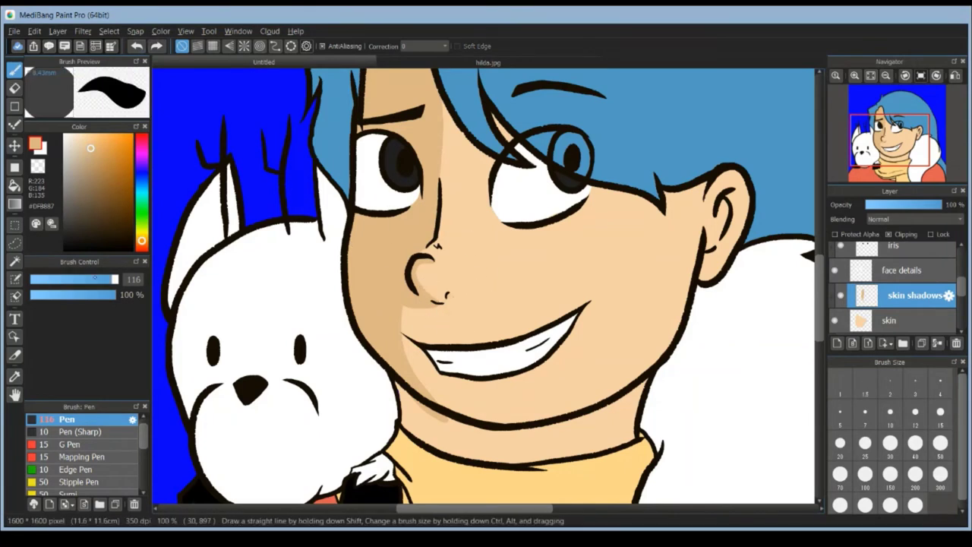
drag(403, 327, 436, 372)
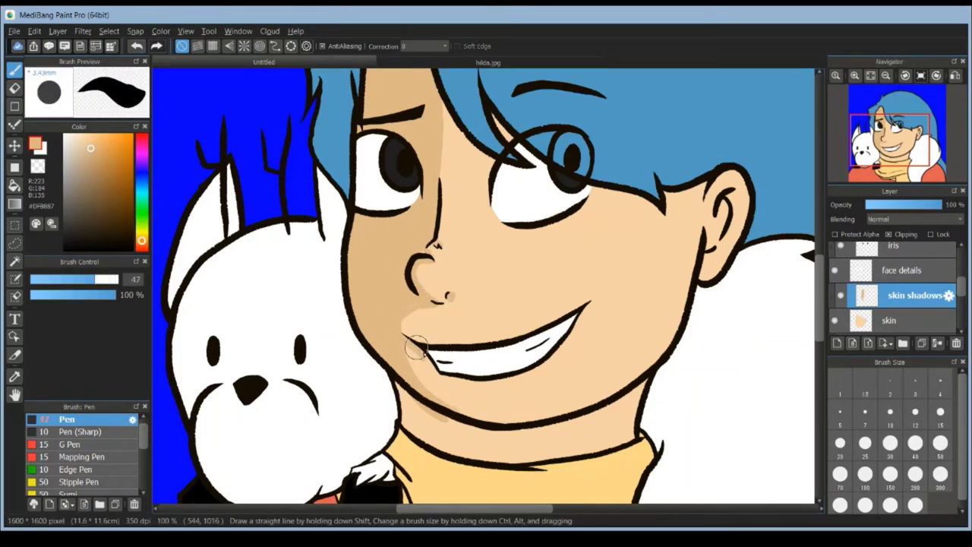
scroll(539, 265, down, 3)
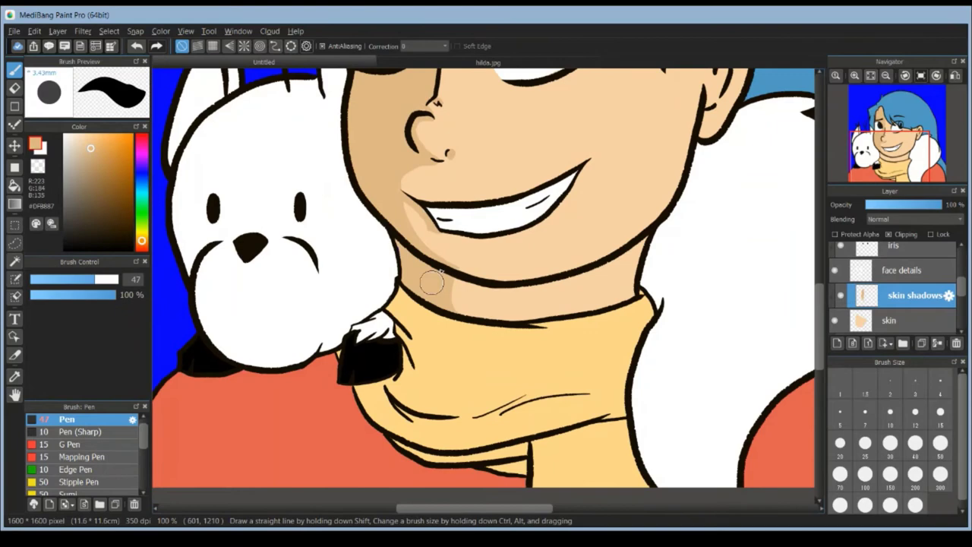
scroll(466, 268, up, 5)
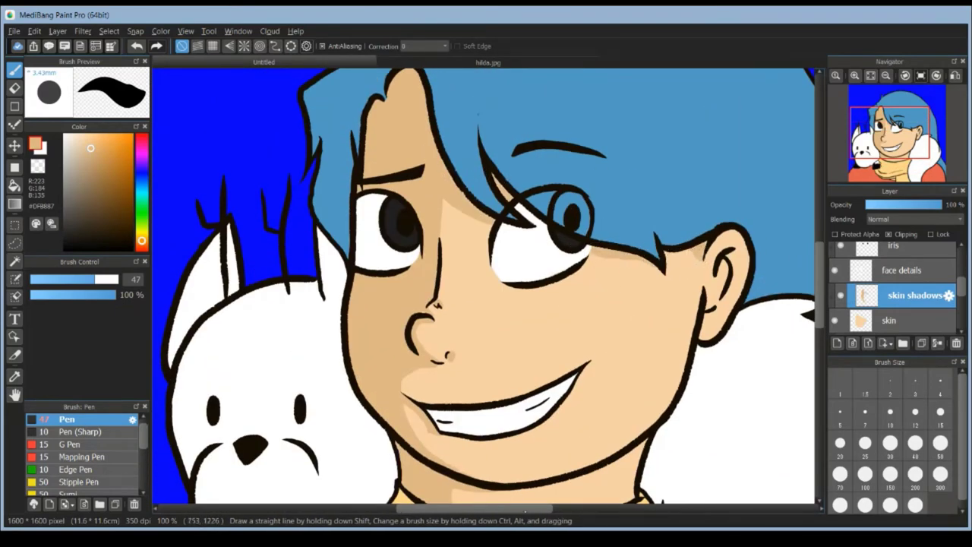
scroll(551, 278, right, 4)
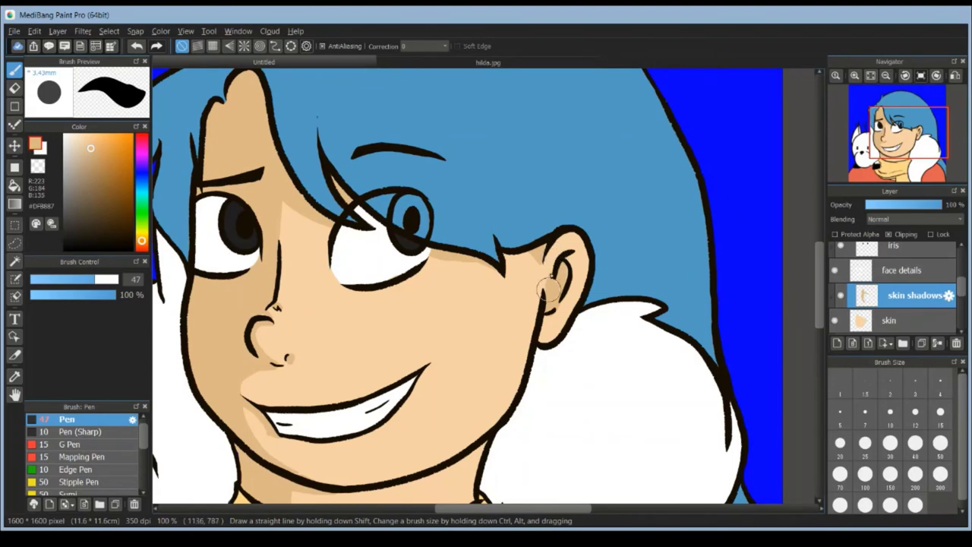
scroll(550, 288, down, 6)
scroll(581, 232, down, 3)
scroll(532, 468, up, 4)
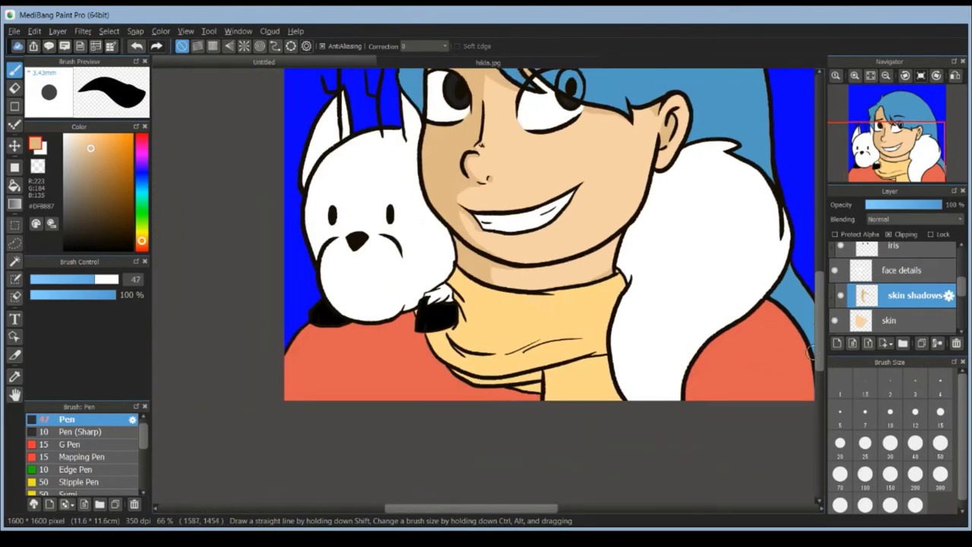
scroll(691, 251, up, 4)
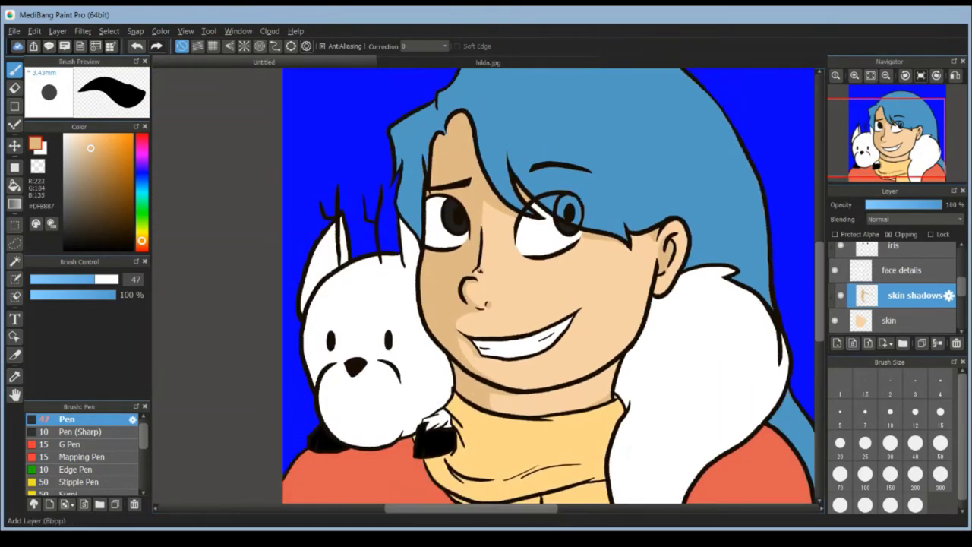
- Pick a pale skin tone and paint a highlight on the face
click(351, 203)
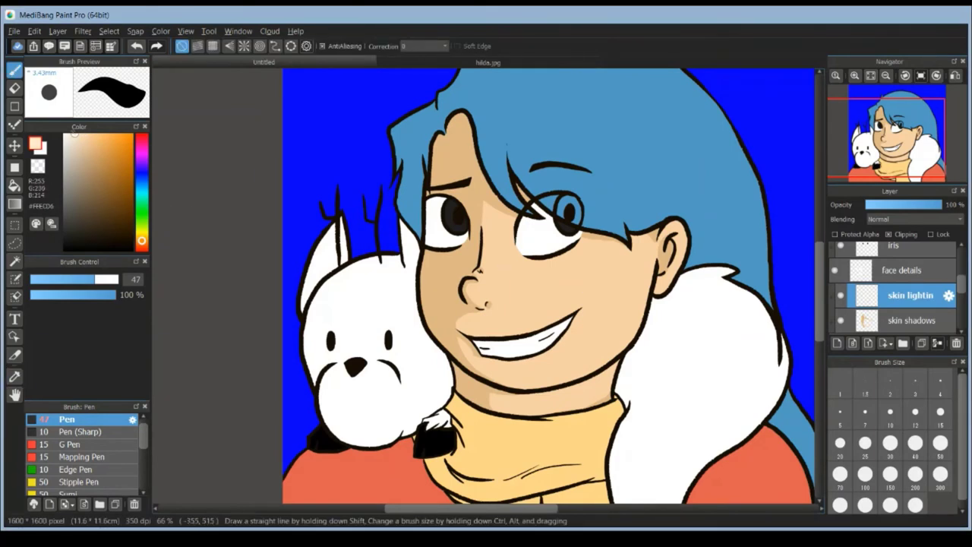
drag(647, 262, 650, 296)
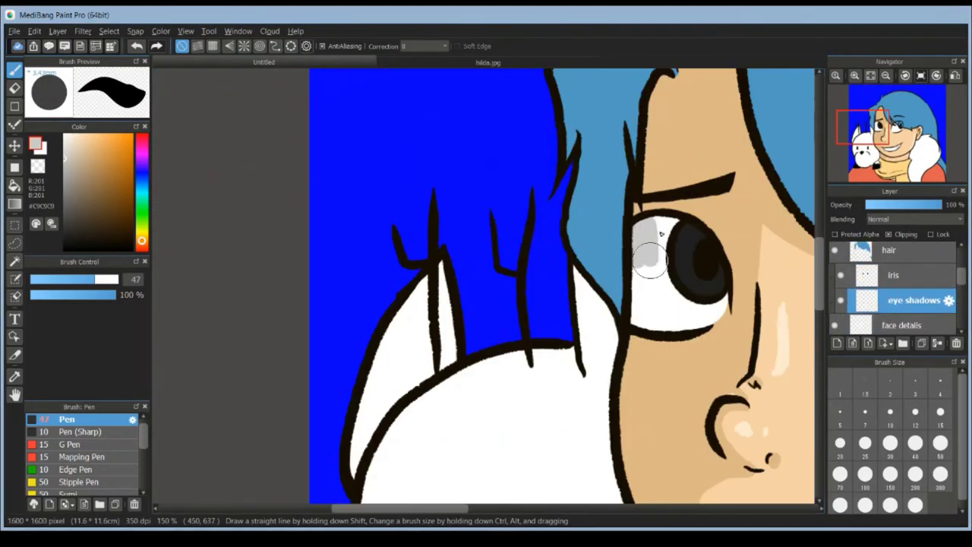
- Shade the white of the left eye grey
drag(649, 261, 658, 255)
drag(464, 495, 410, 508)
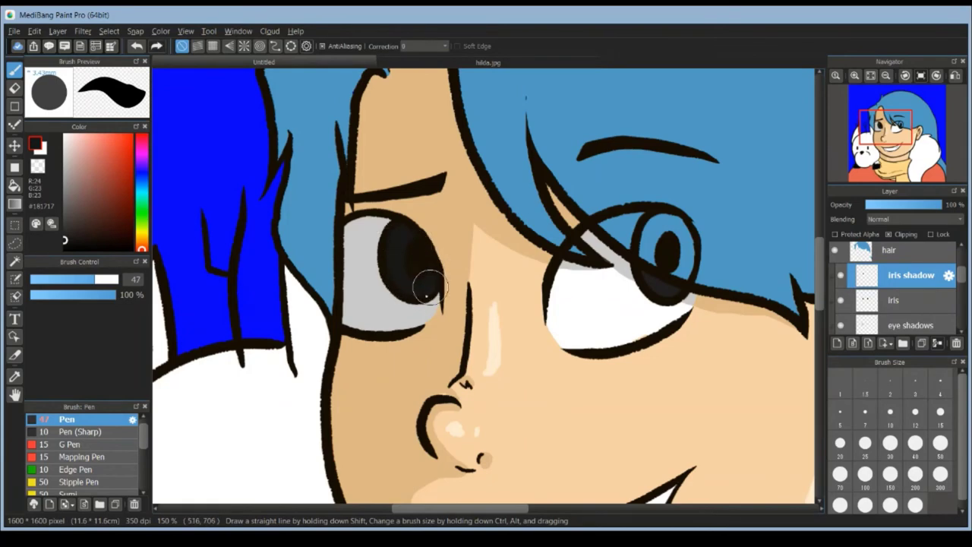
scroll(673, 294, up, 2)
scroll(673, 295, down, 5)
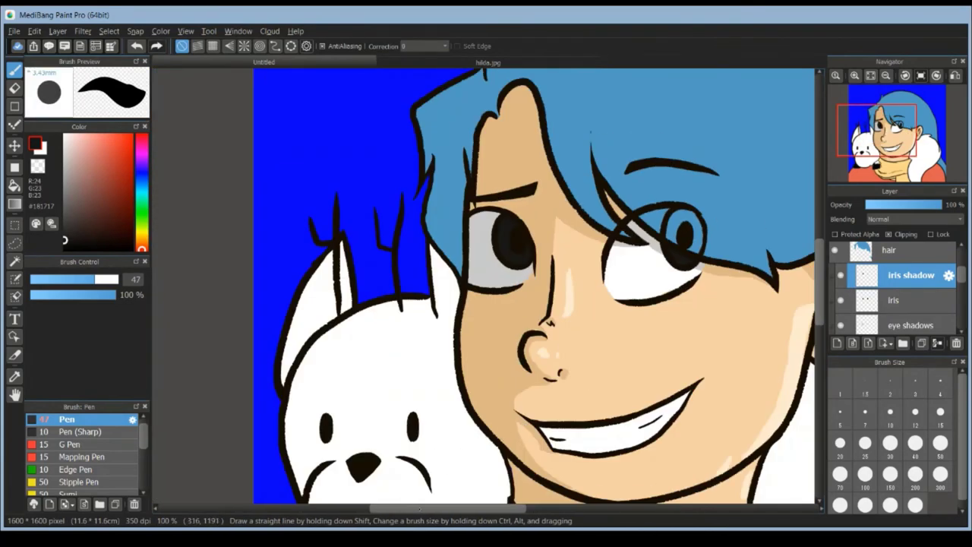
scroll(585, 270, up, 2)
scroll(585, 270, left, 2)
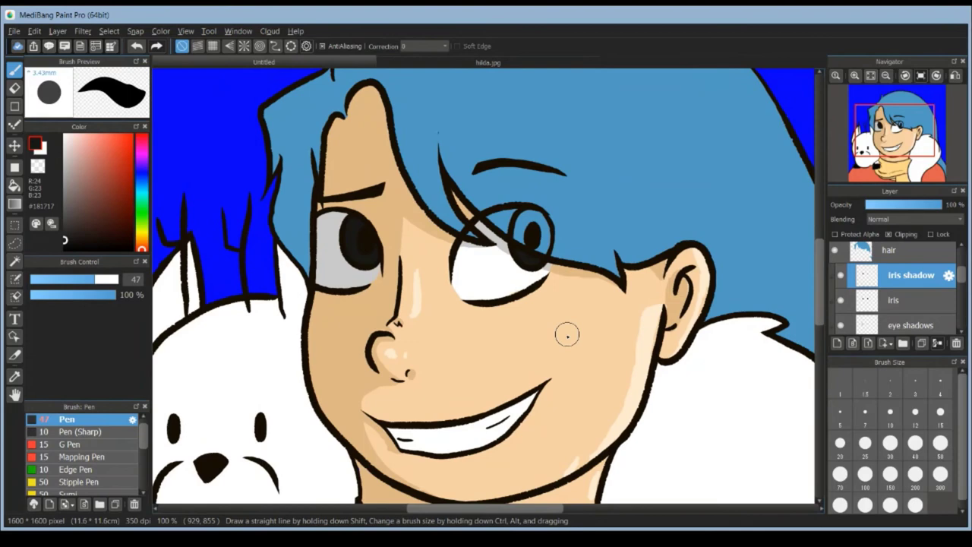
scroll(557, 328, down, 2)
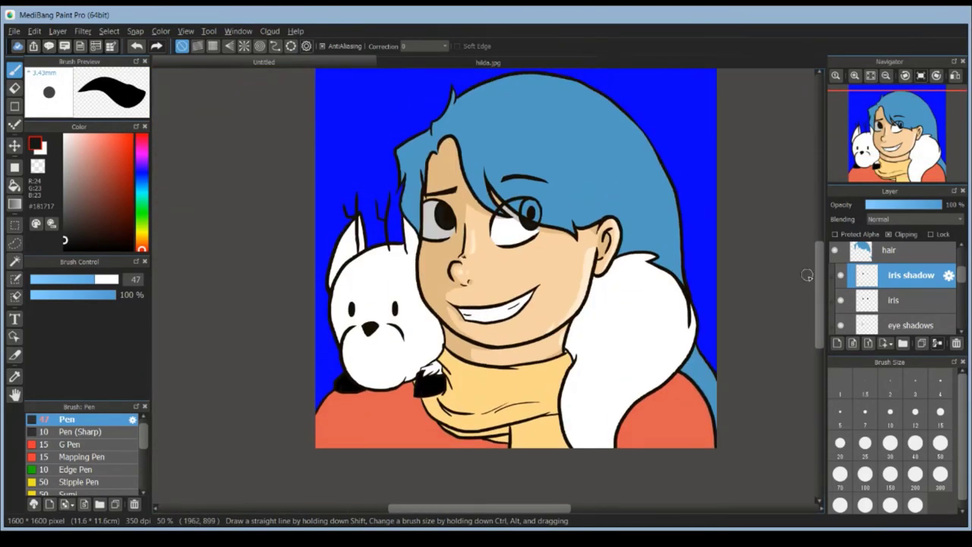
scroll(896, 296, up, 3)
- Paint a darker blue shadow on the bangs, undo the stray upper-hair stroke, and zoom out
click(911, 298)
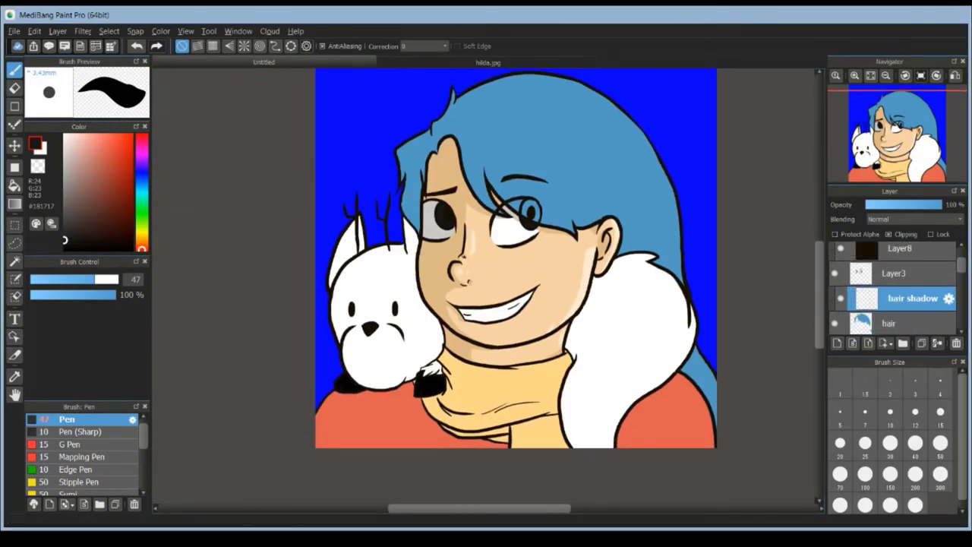
alt+click(427, 144)
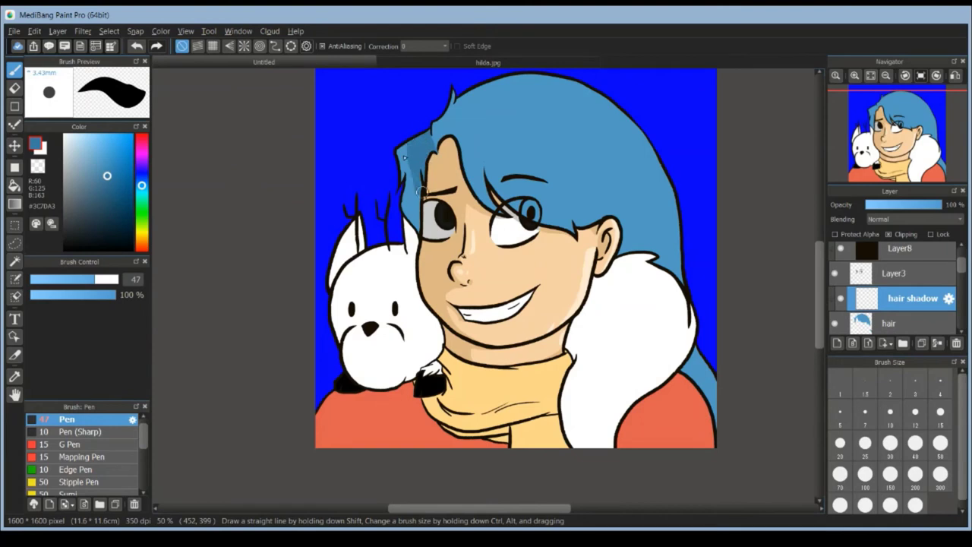
drag(405, 157, 422, 228)
scroll(463, 127, up, 1)
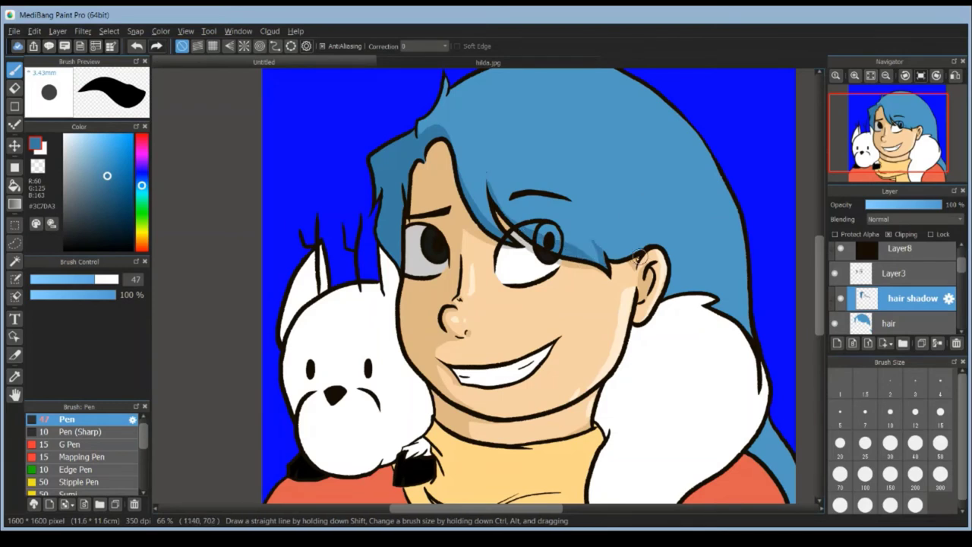
scroll(454, 103, up, 2)
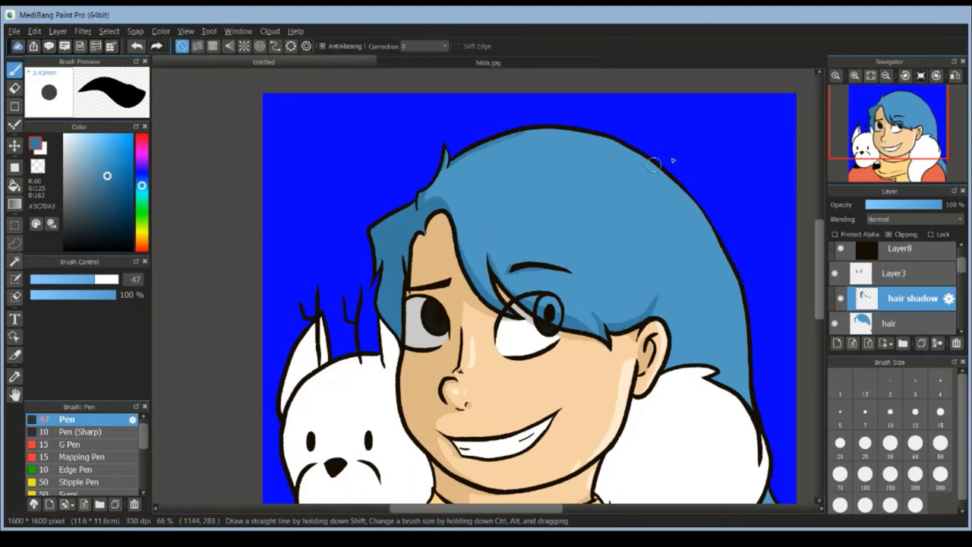
scroll(569, 189, down, 1)
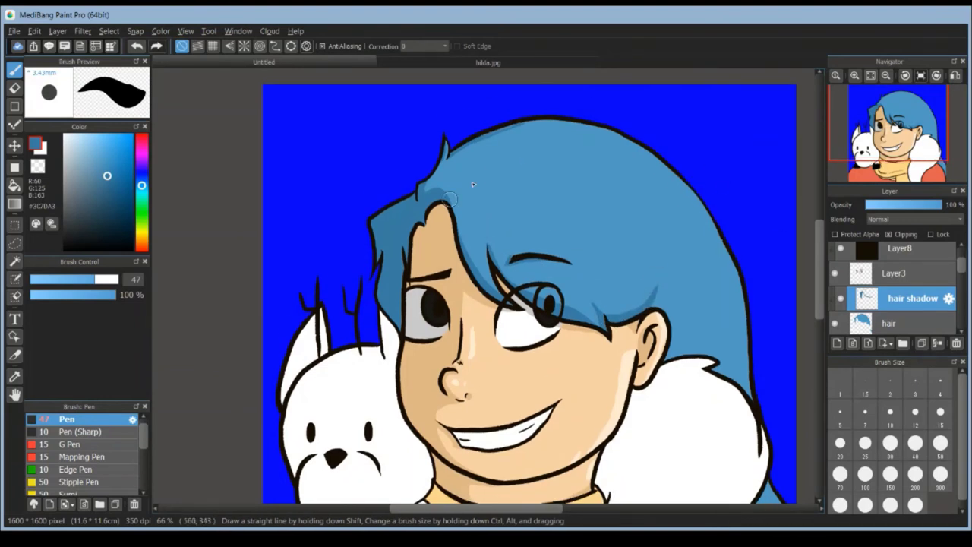
key(ctrl+z)
scroll(532, 190, down, 4)
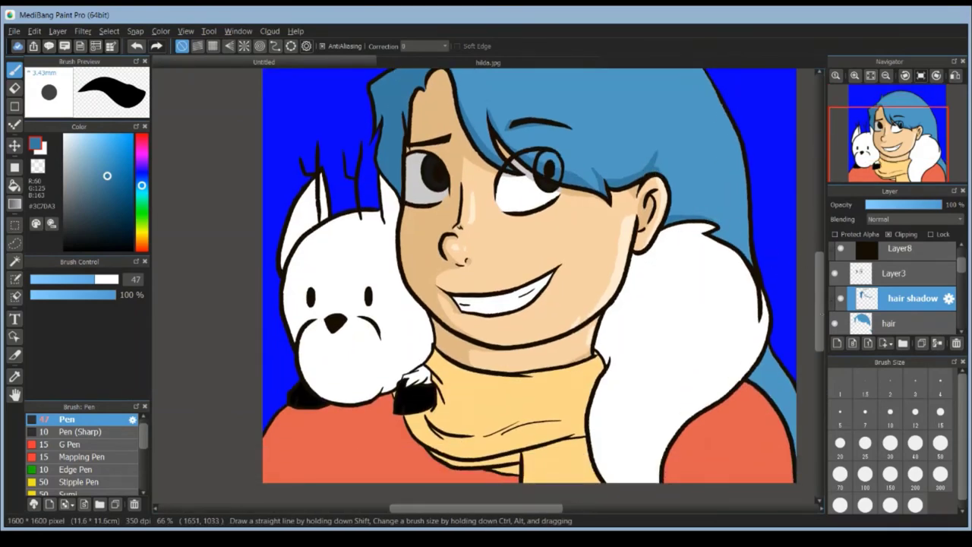
scroll(569, 266, down, 2)
key(ctrl+minus)
scroll(570, 266, up, 2)
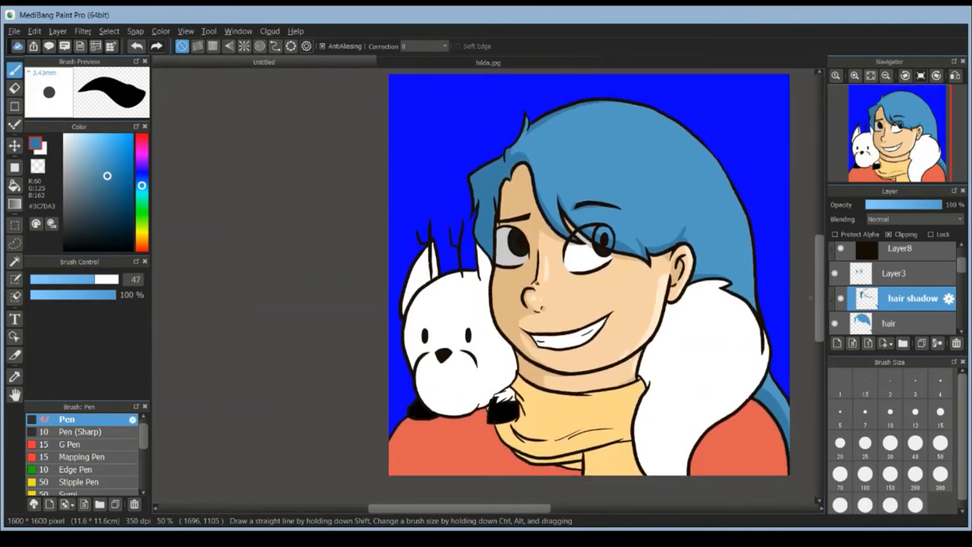
- Paint three light-blue highlight streaks across the top of the hair on a new layer
key(ctrl+shift+n)
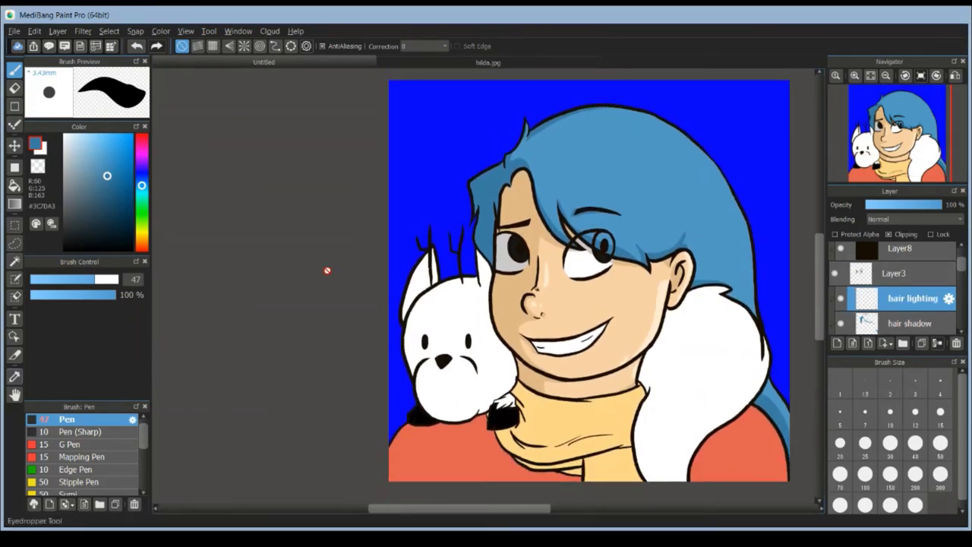
drag(547, 277, 327, 277)
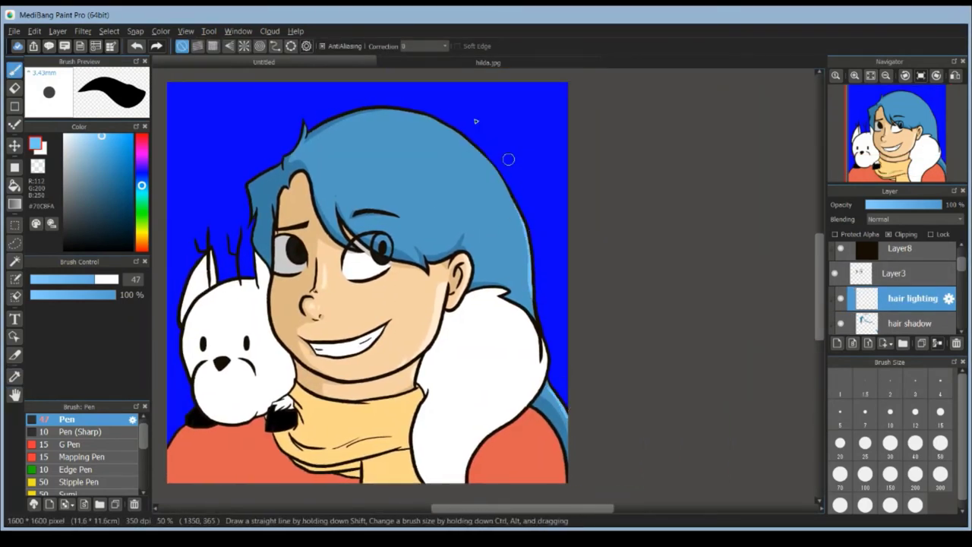
drag(408, 180, 429, 208)
key(ctrl+z)
drag(343, 165, 369, 199)
drag(422, 152, 453, 176)
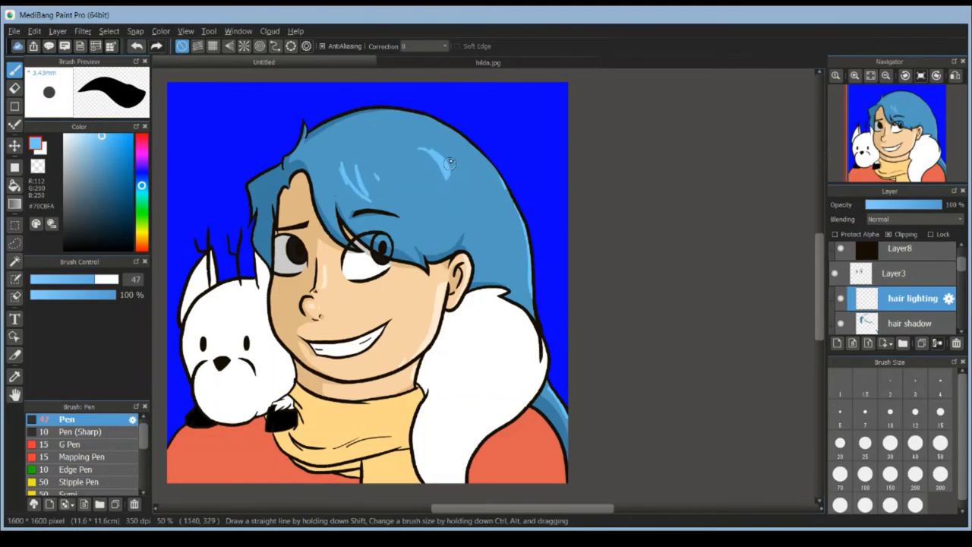
drag(638, 230, 737, 217)
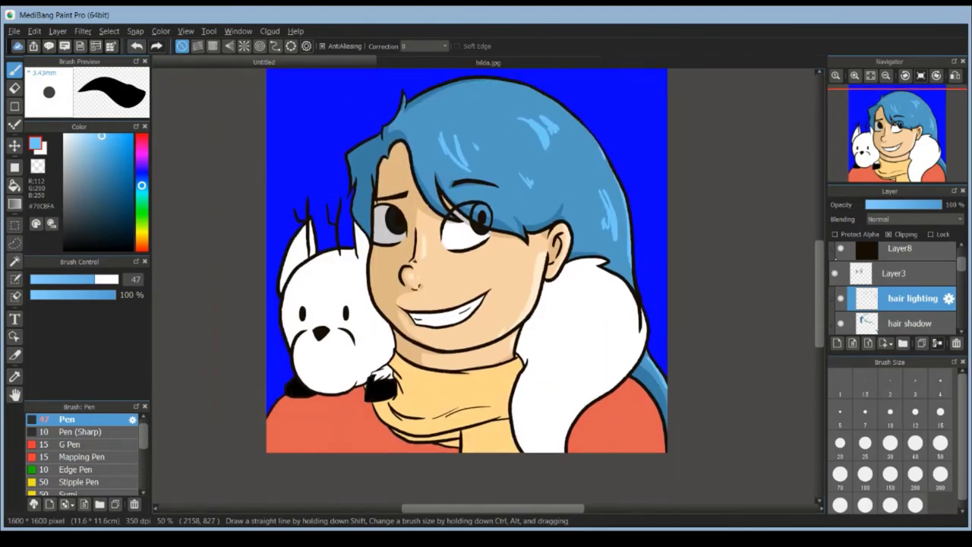
scroll(896, 296, down, 1)
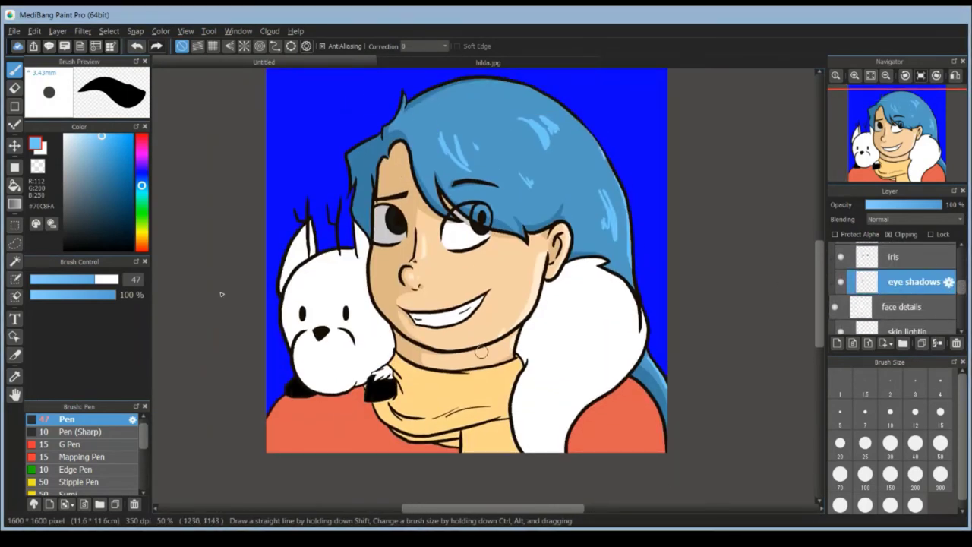
scroll(467, 271, up, 1)
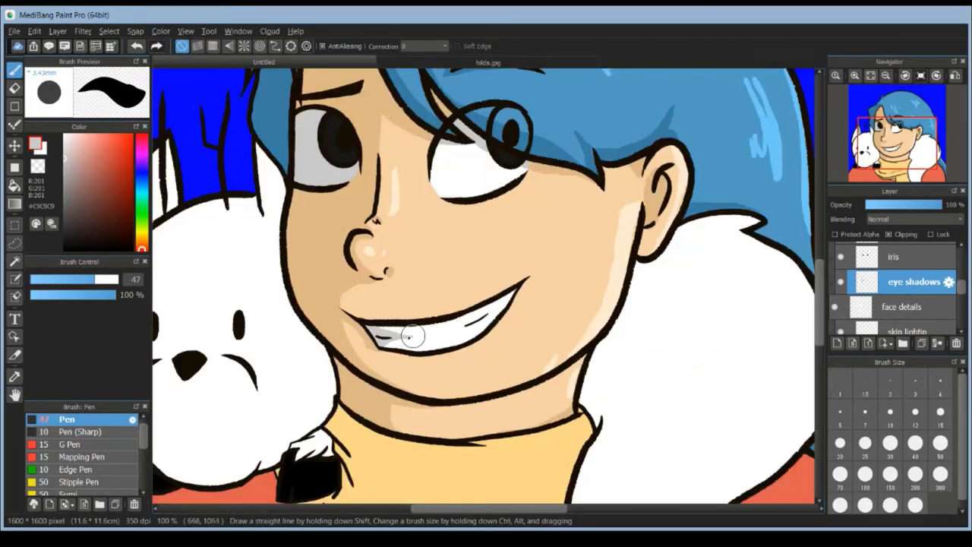
scroll(413, 336, down, 1)
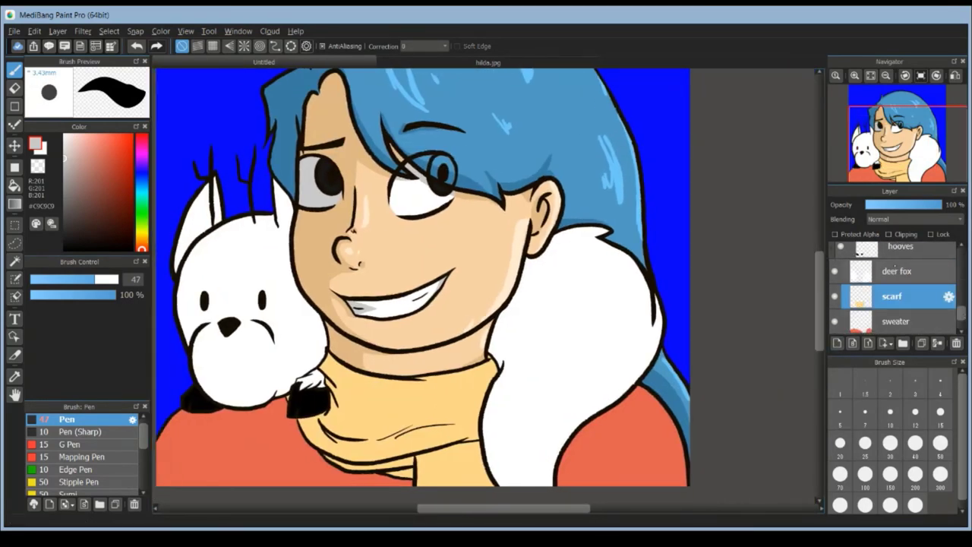
- Shade the deer fox's head, neck, sides and under-nose grey on a new layer
key(ctrl+shift+n)
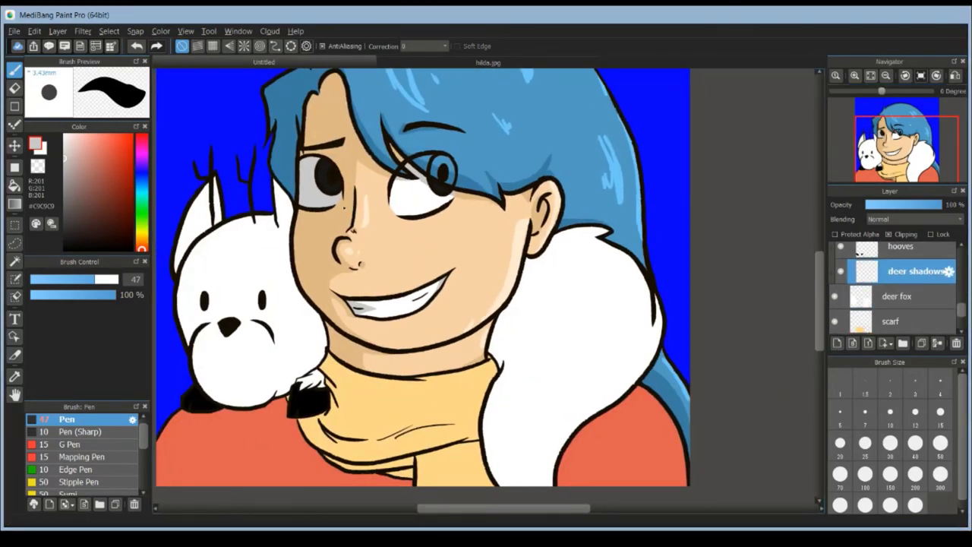
mouse_move(224, 311)
mouse_down()
mouse_move(259, 222)
mouse_move(197, 319)
mouse_move(203, 184)
mouse_up()
drag(283, 197, 300, 239)
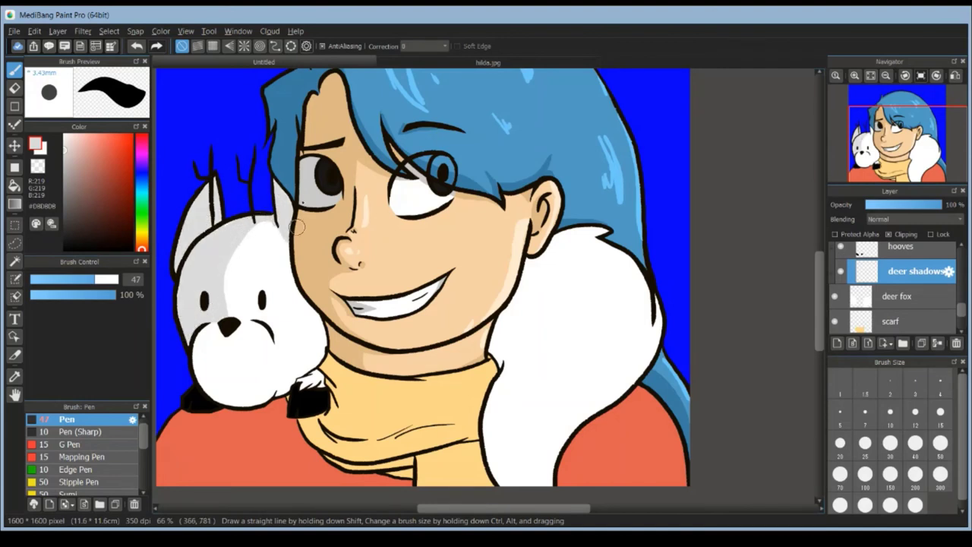
drag(311, 304, 321, 372)
drag(220, 327, 260, 397)
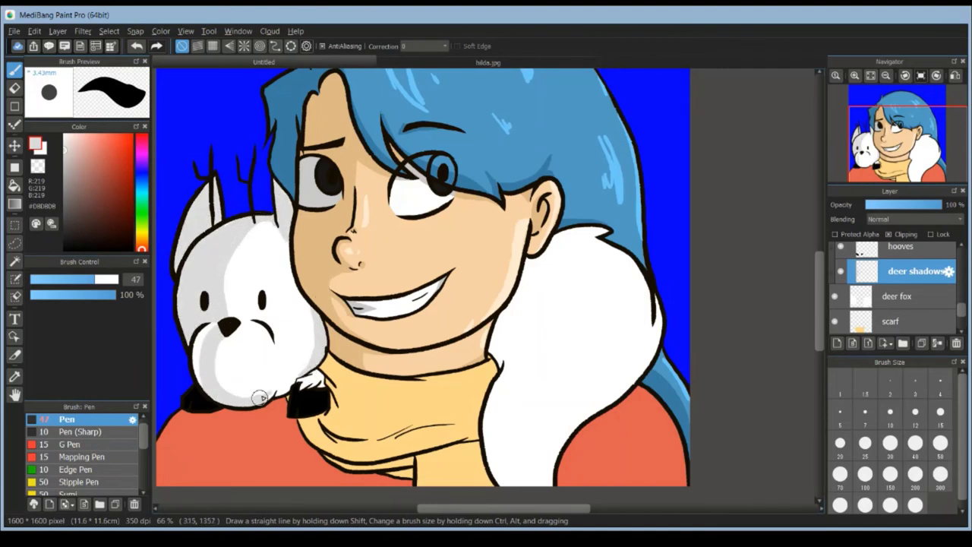
drag(211, 328, 207, 380)
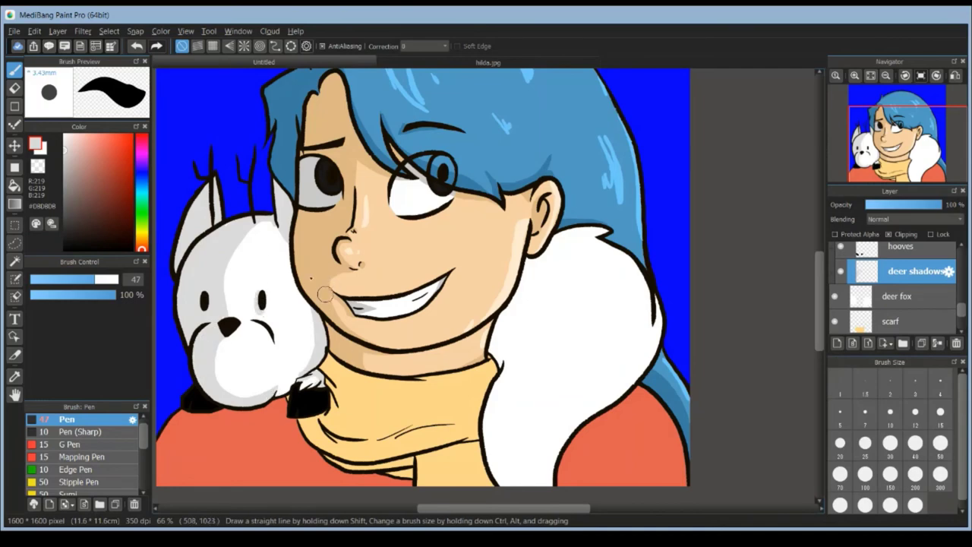
drag(498, 414, 501, 467)
scroll(501, 380, down, 3)
mouse_move(494, 380)
mouse_down()
mouse_move(505, 220)
mouse_move(540, 244)
mouse_up()
- Add a grey shadow along the right side of the white fur collar
drag(532, 152, 585, 182)
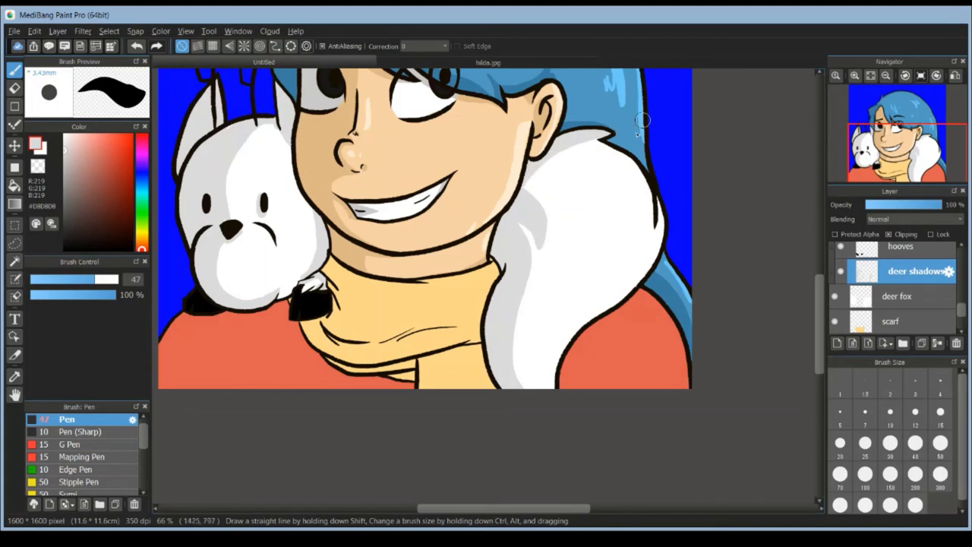
drag(638, 213, 562, 380)
key(ctrl+z)
drag(653, 205, 600, 319)
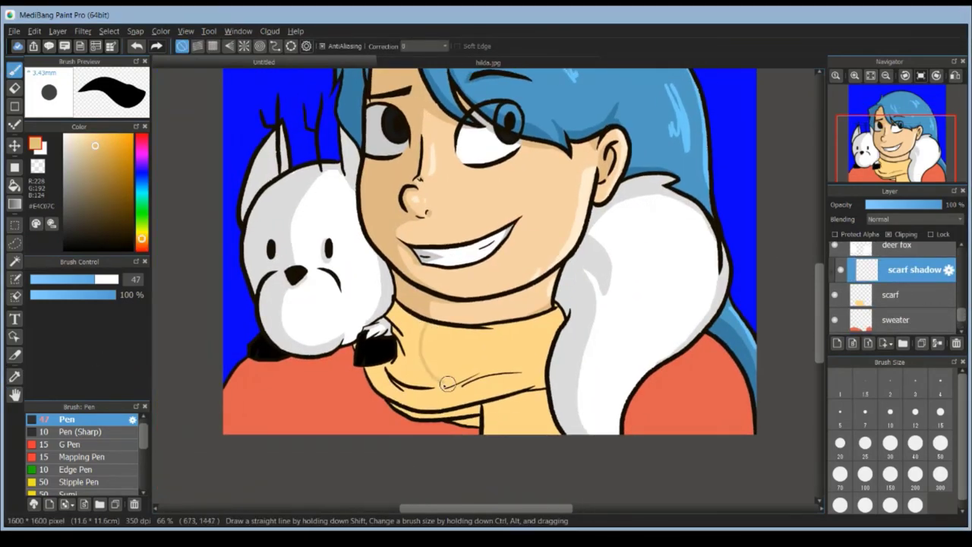
- Paint darker orange fold shadows below the chin, along the right edge, and across the scarf
mouse_move(421, 311)
mouse_down()
mouse_move(395, 388)
mouse_move(416, 408)
mouse_up()
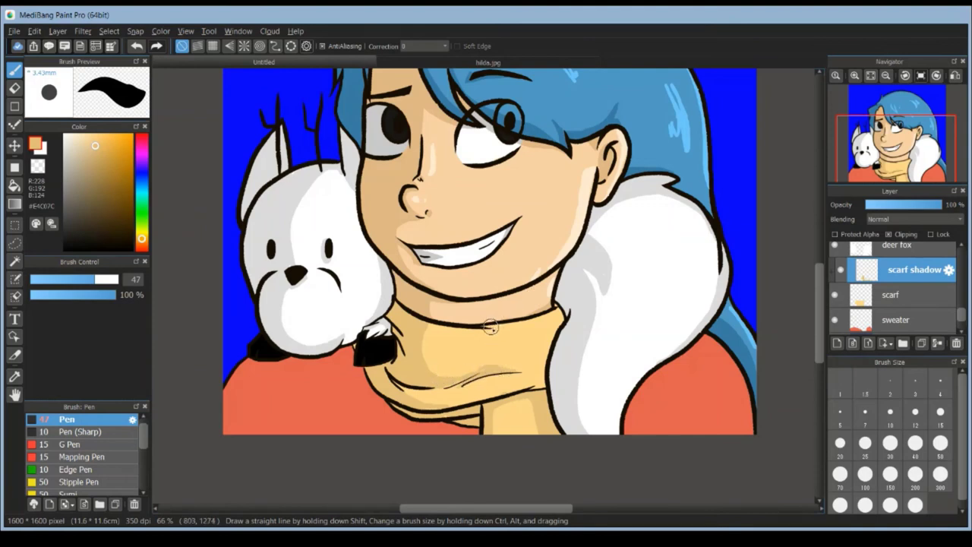
drag(540, 379, 559, 323)
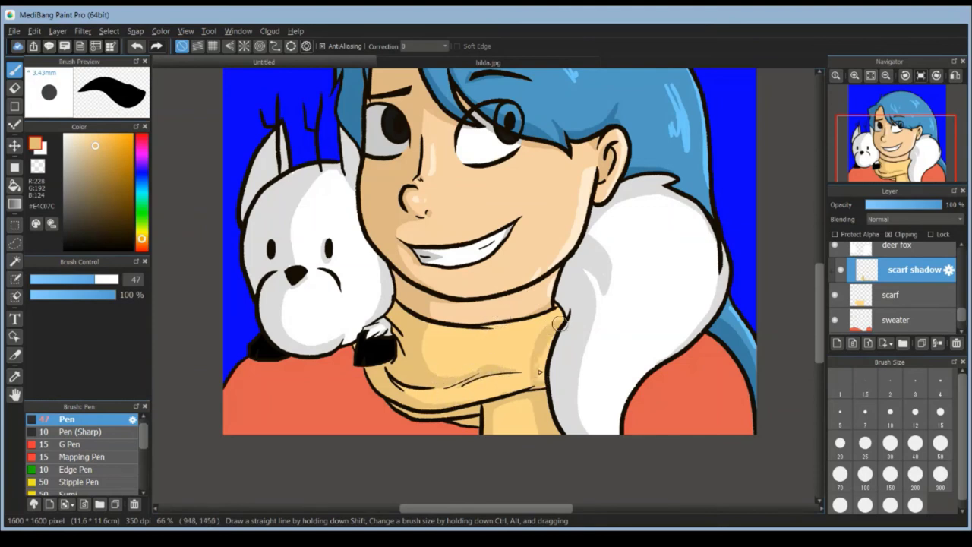
drag(448, 328, 501, 327)
scroll(486, 289, down, 1)
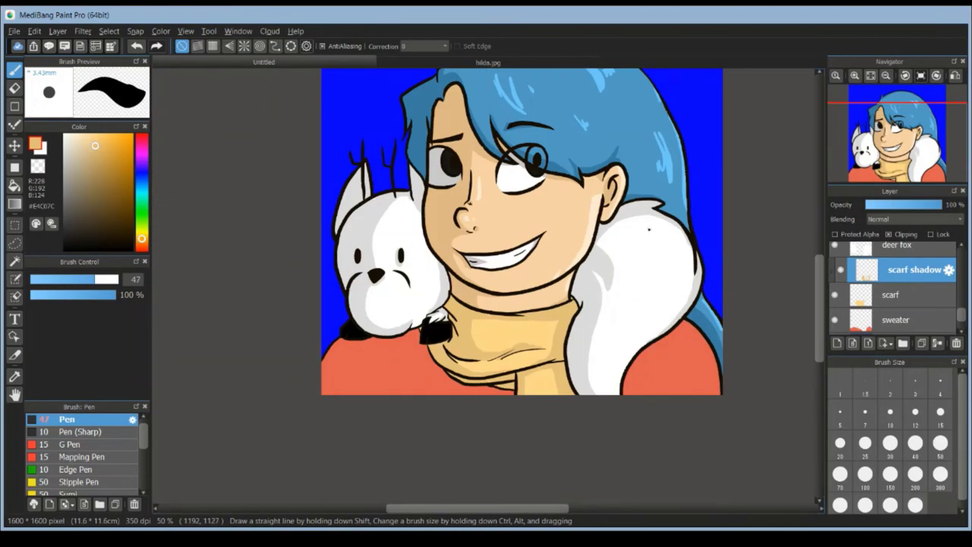
- Add a sweater shadow layer and paint darker red-orange shadows on both sides of the sweater
click(899, 319)
click(837, 343)
text(shadow)
key(Return)
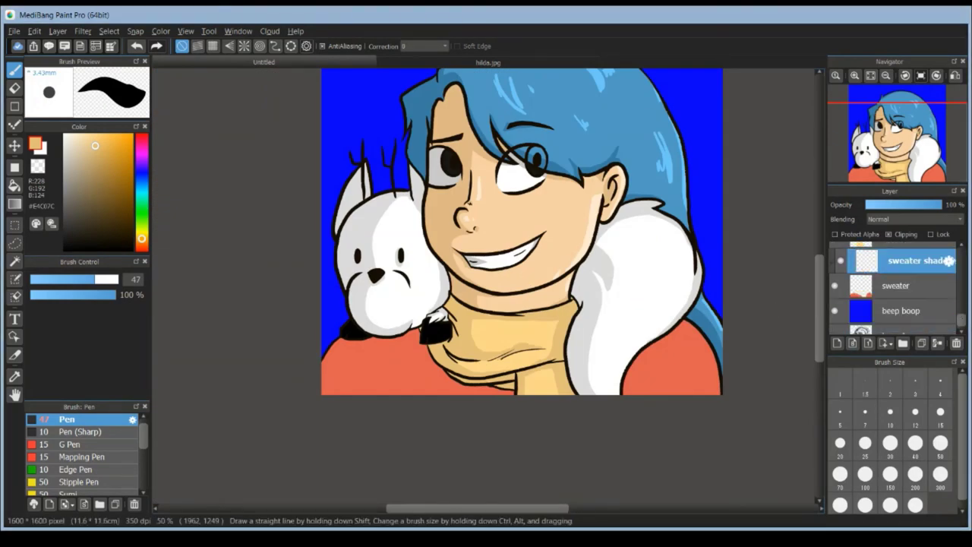
key(b)
mouse_move(342, 342)
mouse_down()
mouse_move(365, 391)
mouse_move(448, 395)
mouse_up()
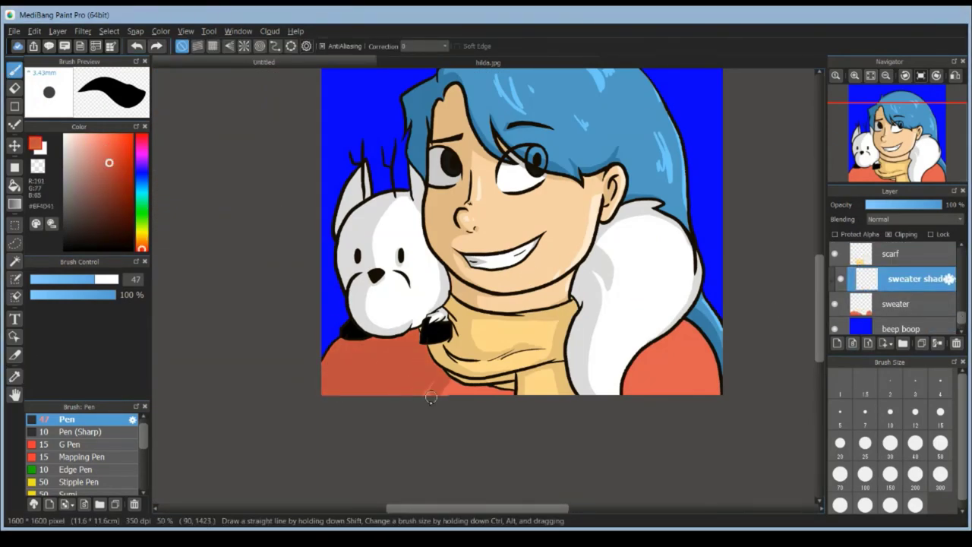
drag(608, 349, 649, 391)
scroll(637, 431, down, 2)
drag(532, 228, 486, 288)
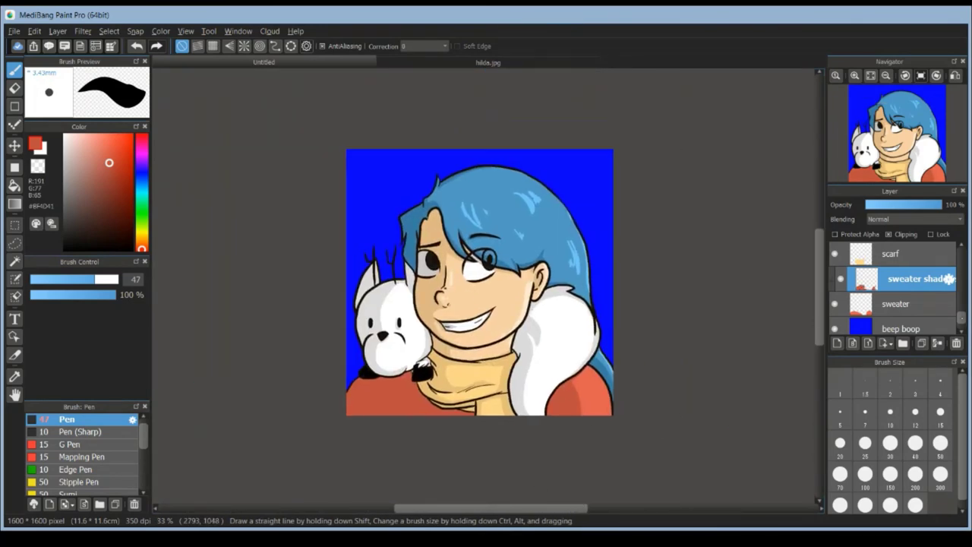
- Add a background layer above the blue backdrop and cover it with pale purple
click(838, 343)
text(background)
key(Return)
click(141, 156)
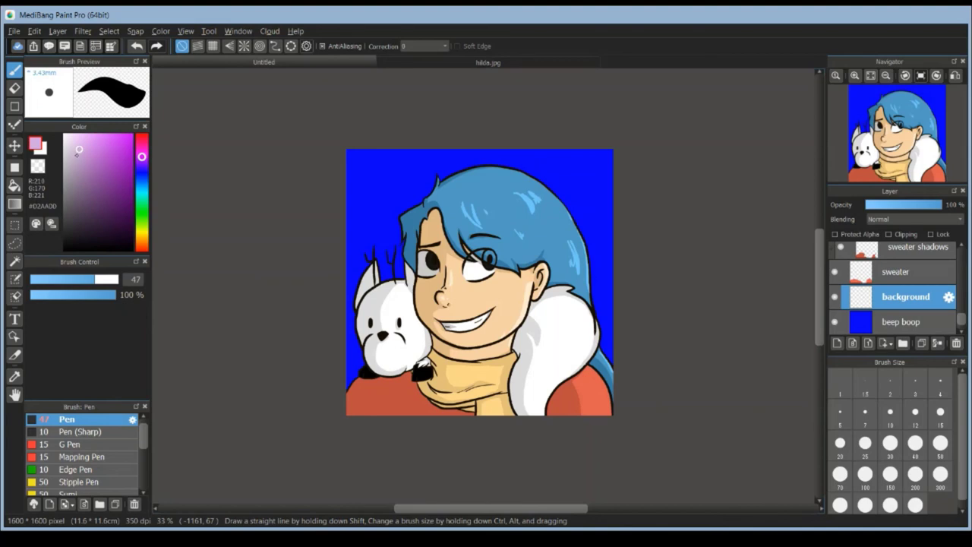
drag(258, 145, 630, 323)
- Add another layer and set up the Stipple Pen with a darker purple
click(837, 343)
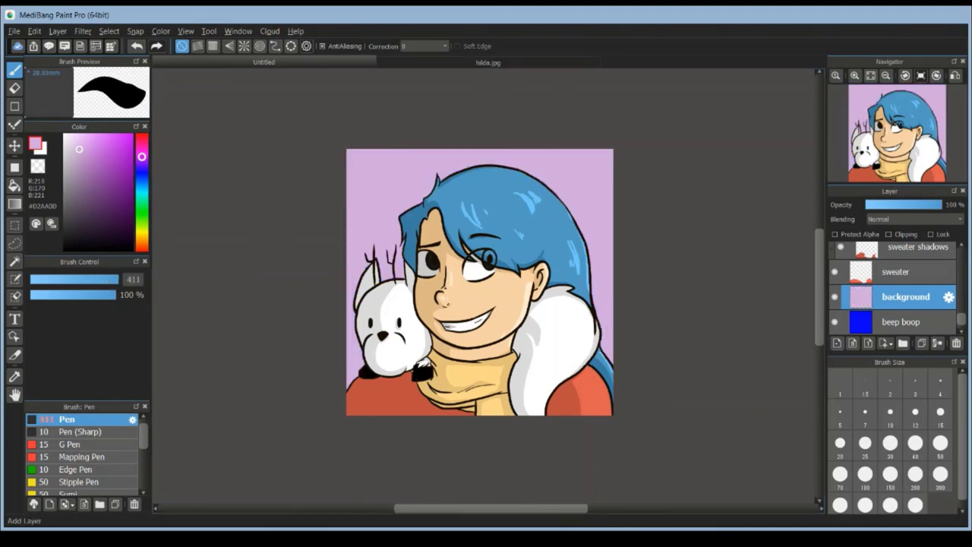
scroll(84, 456, down, 3)
click(82, 443)
click(101, 169)
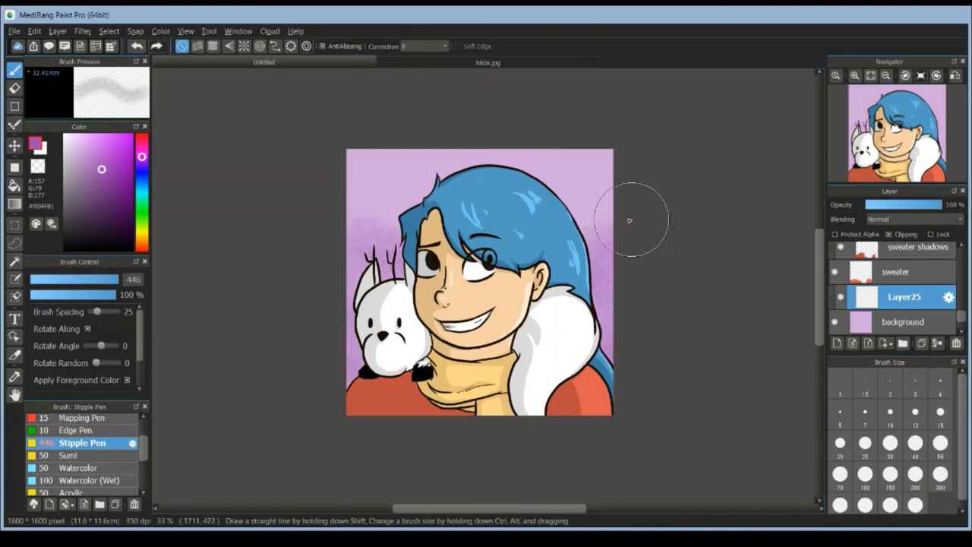
- Stipple darker purple texture along the backdrop's right side, then switch to a white Pen
drag(608, 220, 425, 259)
click(67, 424)
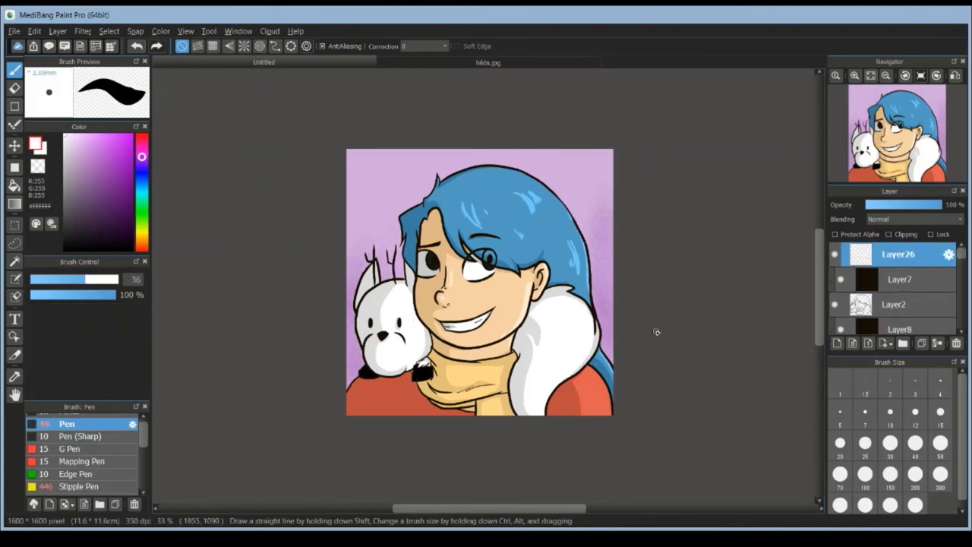
drag(531, 508, 524, 509)
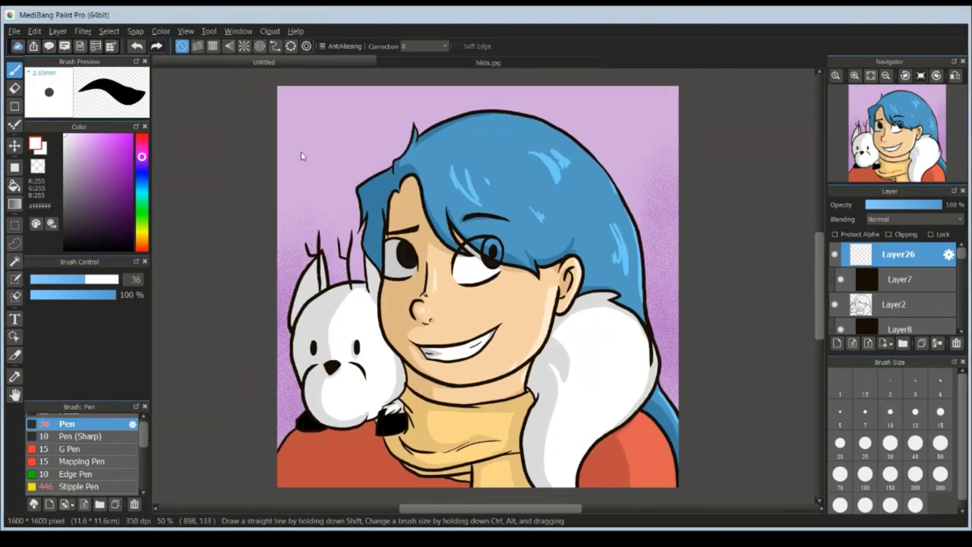